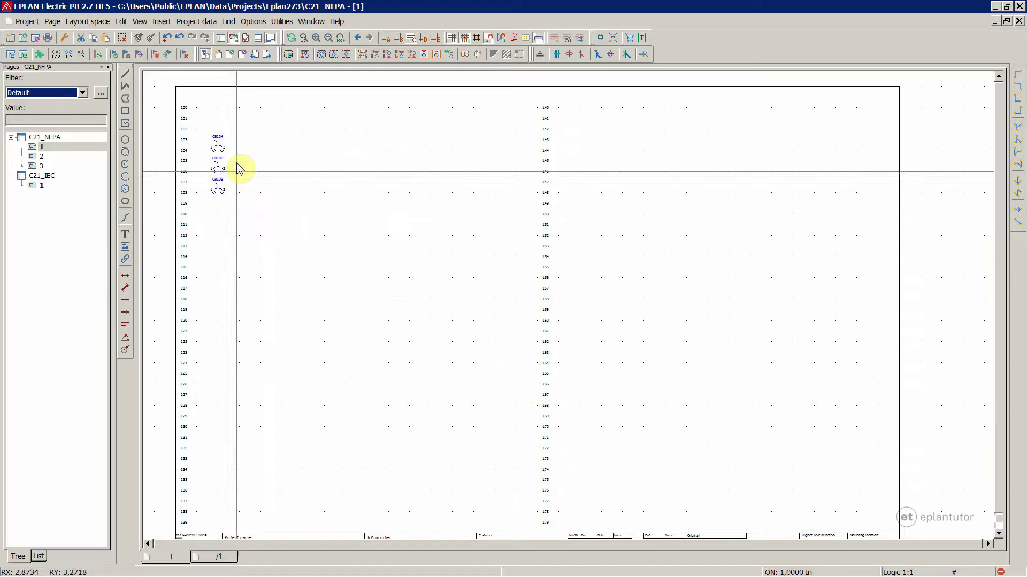
Focus the schematic page and select the C21_NFPA project in the Pages tree.
left_click(223, 208)
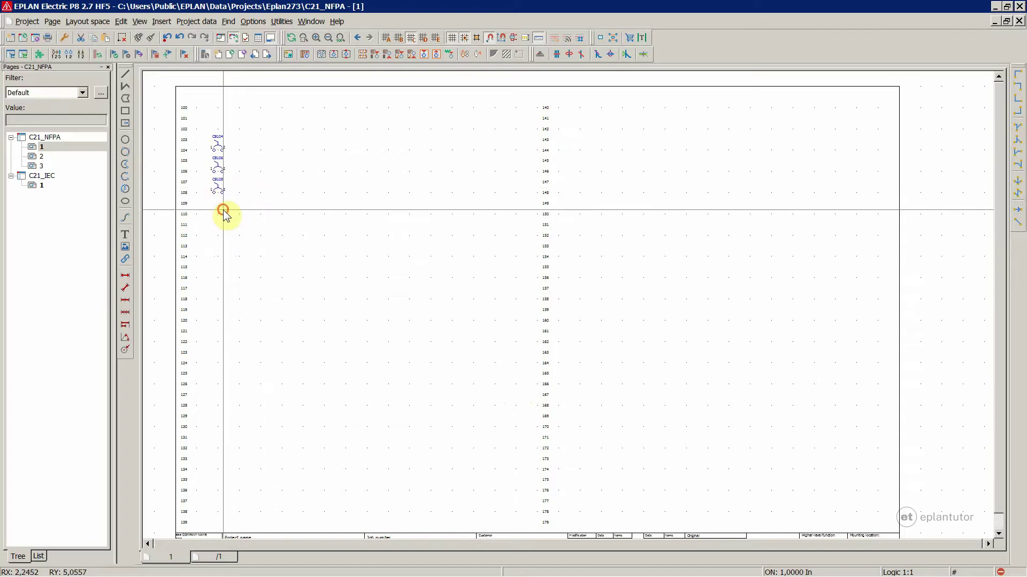
left_click(49, 139)
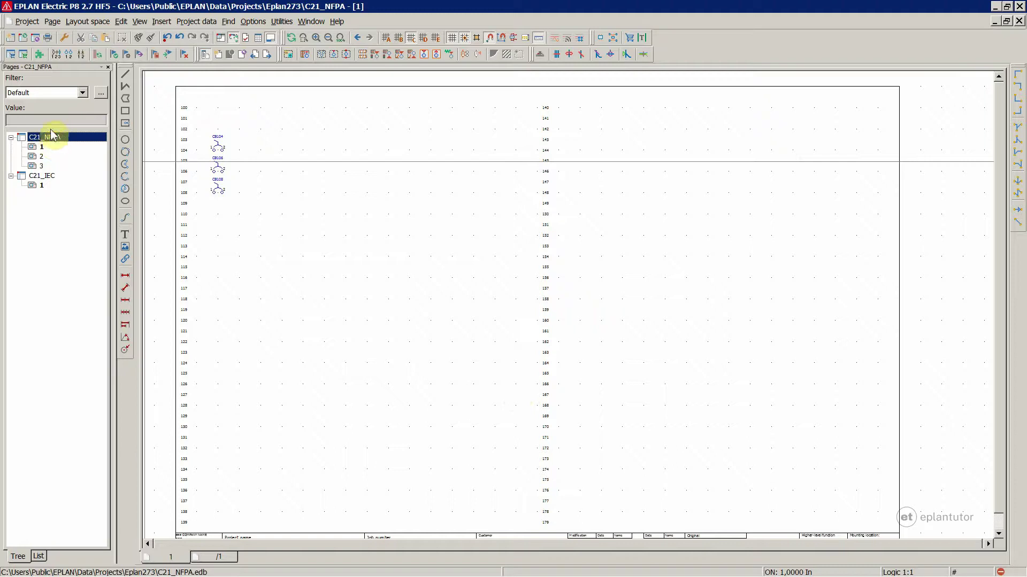
Open Insert > Symbol, show the GRAPHICS_en_US library and scroll through its 124 symbols.
left_click(161, 21)
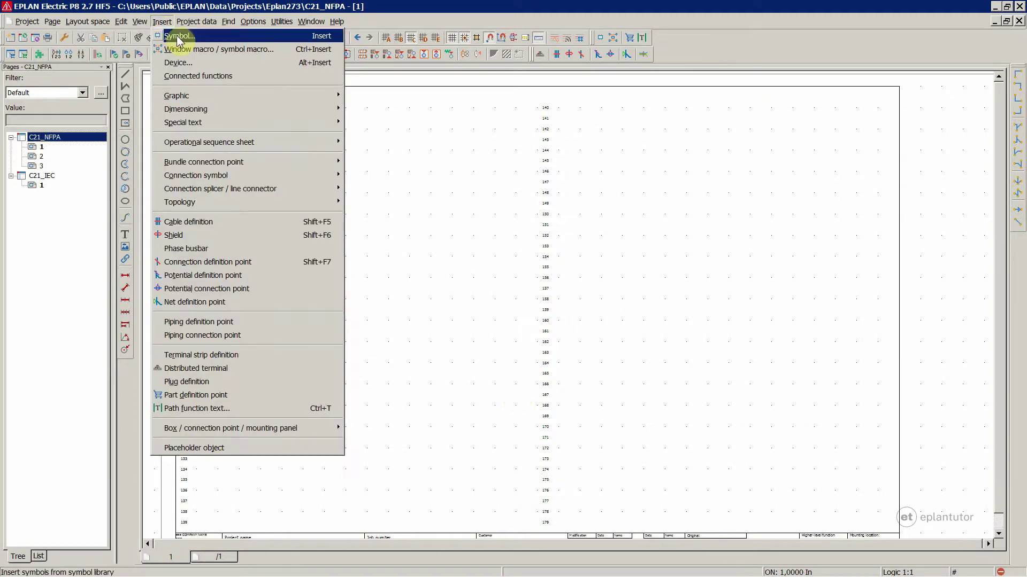
left_click(177, 38)
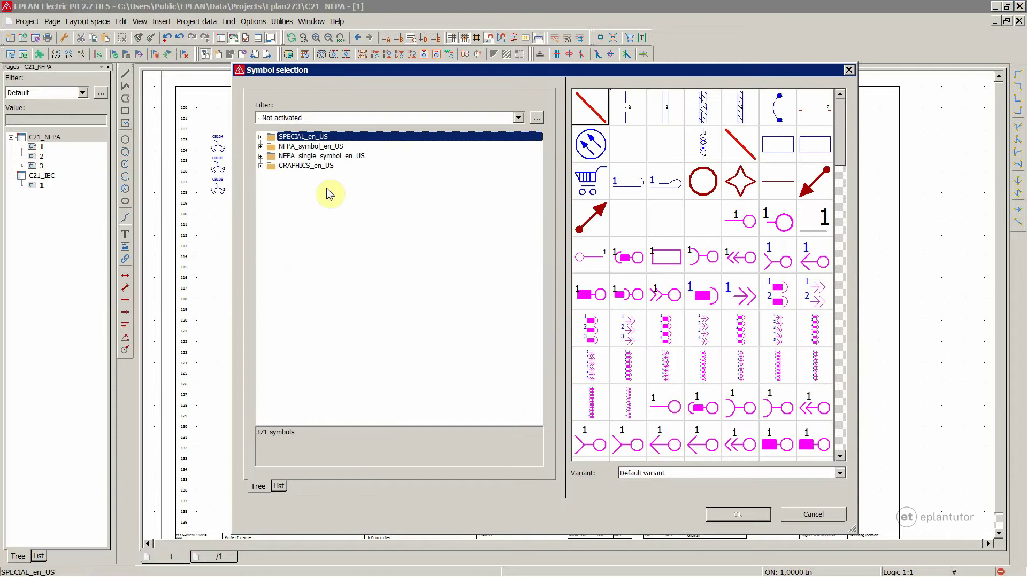
left_click(299, 165)
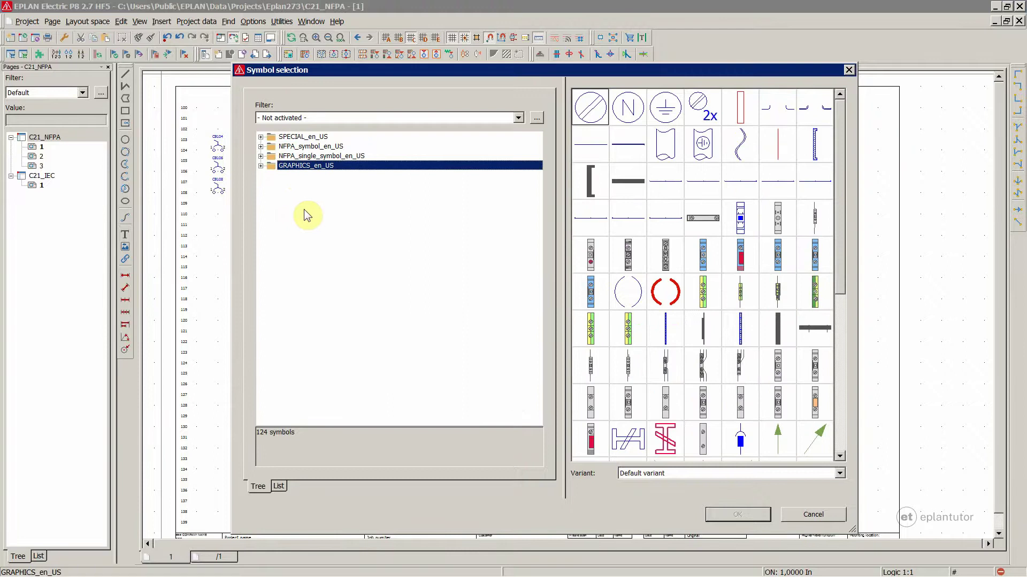
left_click(838, 189)
left_click_drag(838, 189, 847, 352)
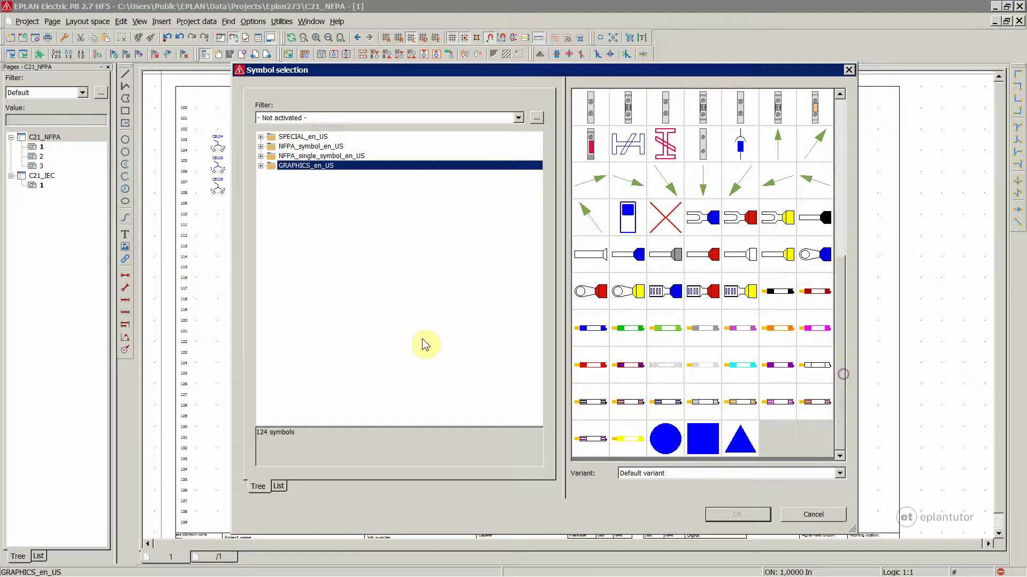
left_click_drag(843, 289, 829, 123)
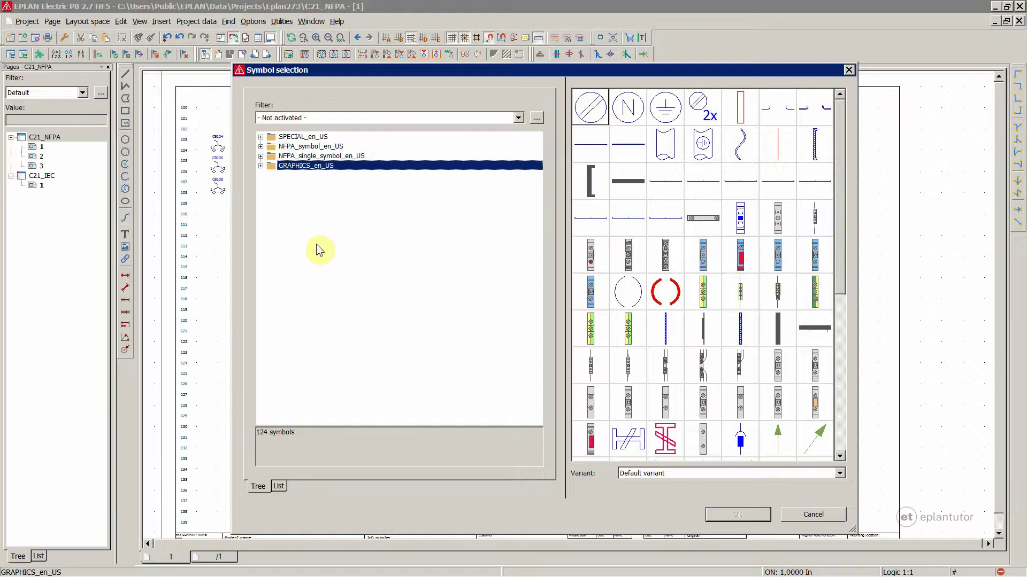
Compare the NFPA_symbol_en_US (731 symbols) and NFPA_single_symbol_en_US (737 symbols) libraries.
left_click(305, 146)
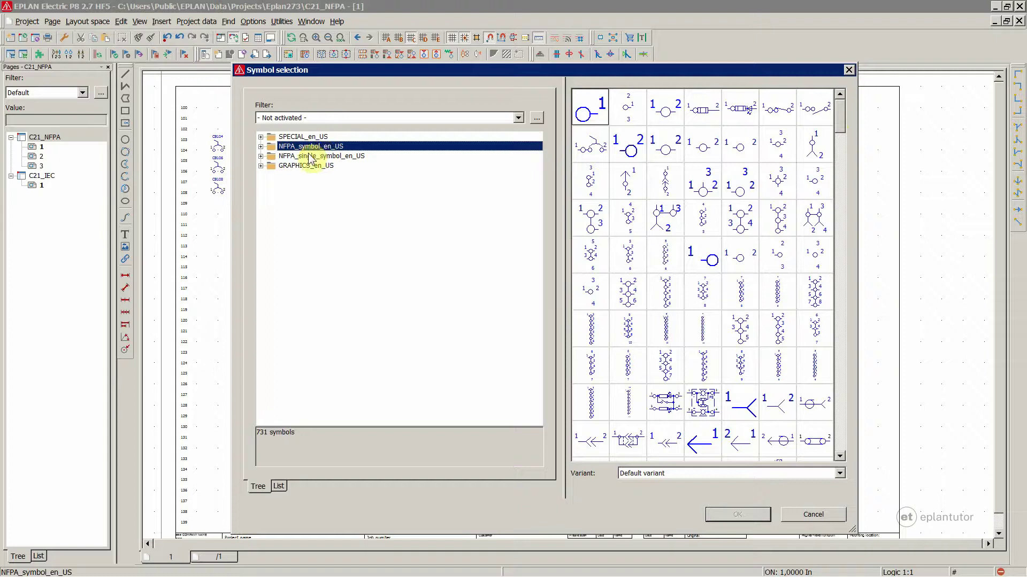
left_click(309, 159)
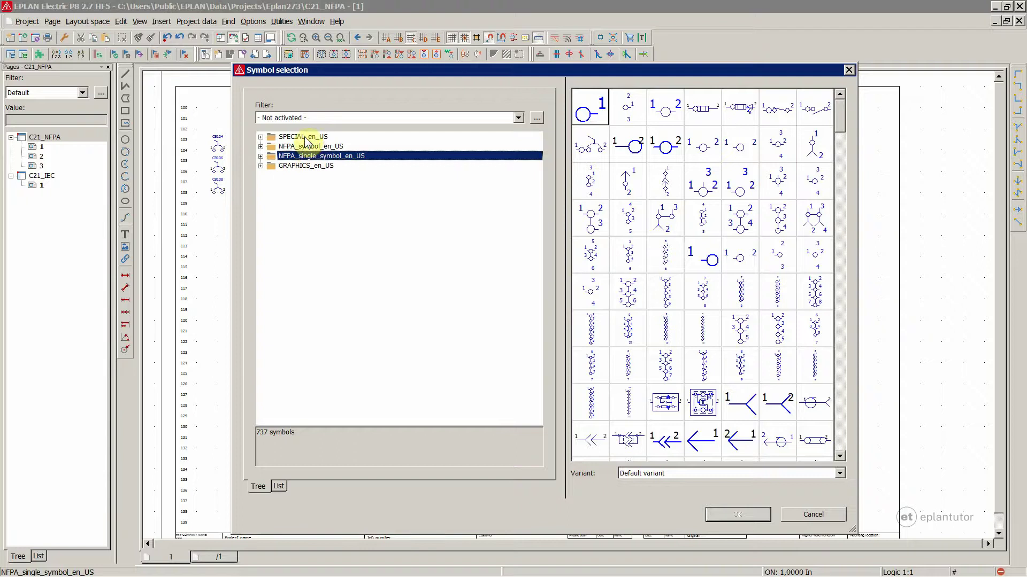
Show the SPECIAL_en_US library and pick the network cable connection point symbol.
left_click(302, 136)
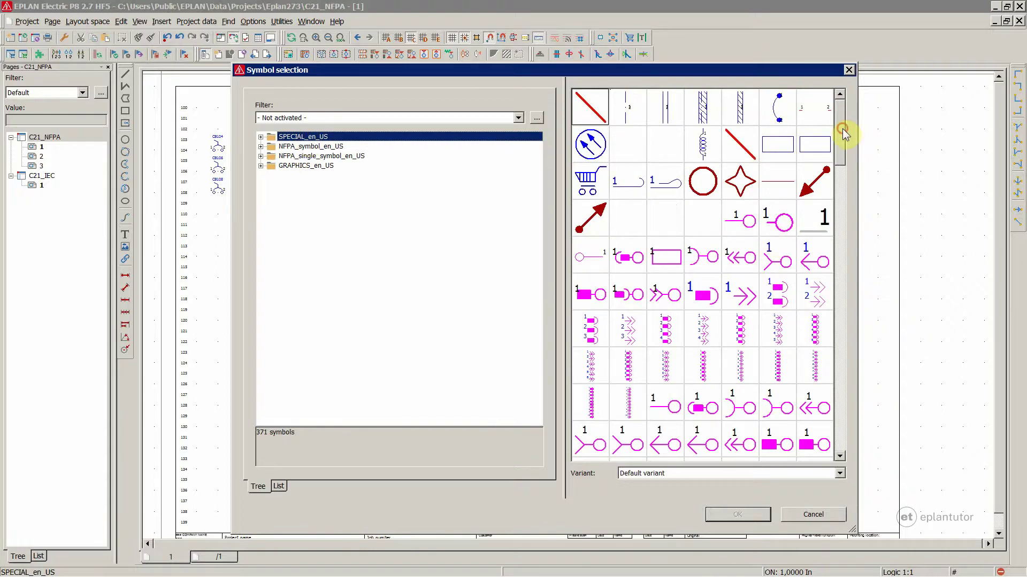
left_click_drag(843, 134, 843, 158)
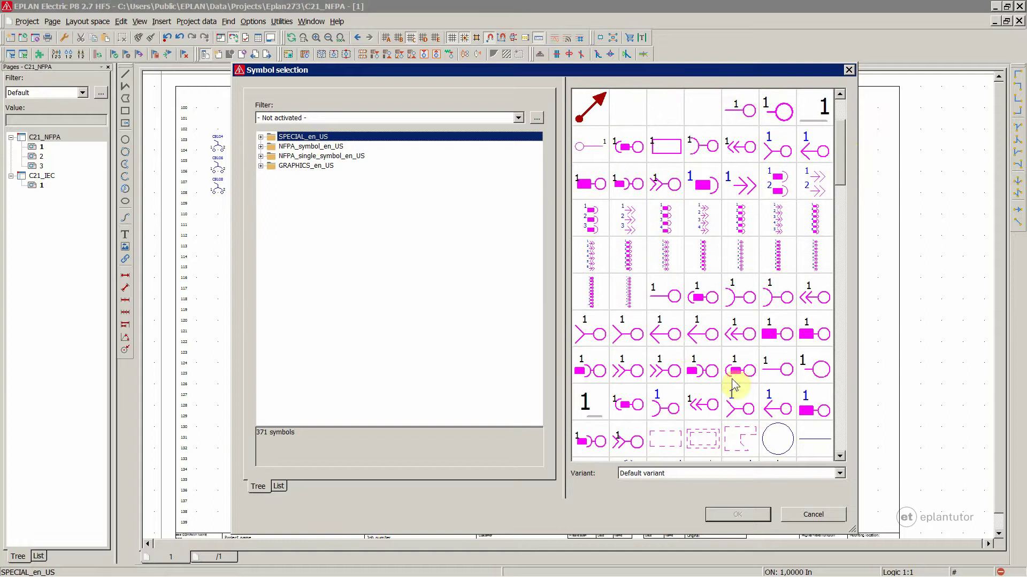
left_click(669, 338)
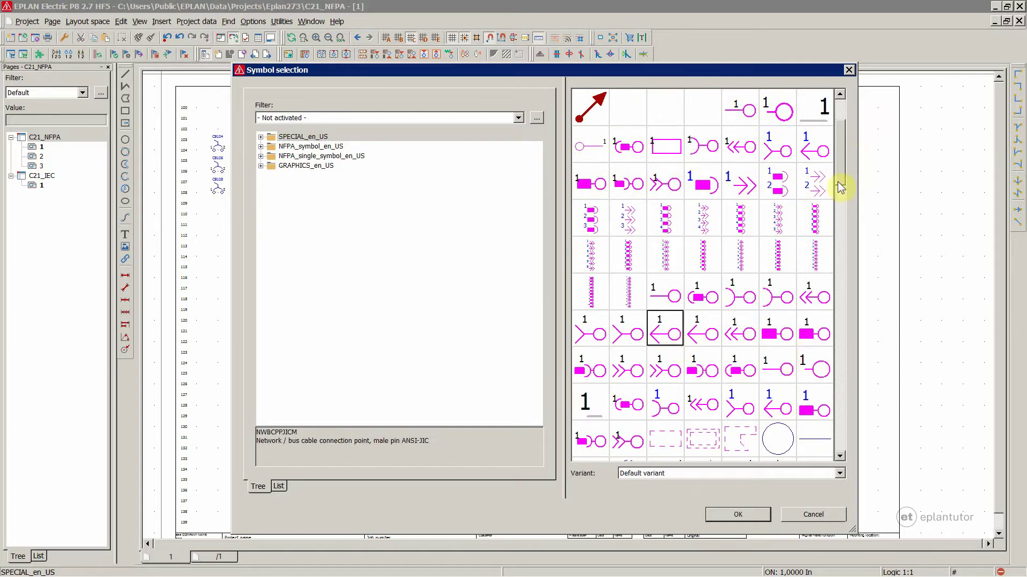
left_click_drag(841, 183, 820, 400)
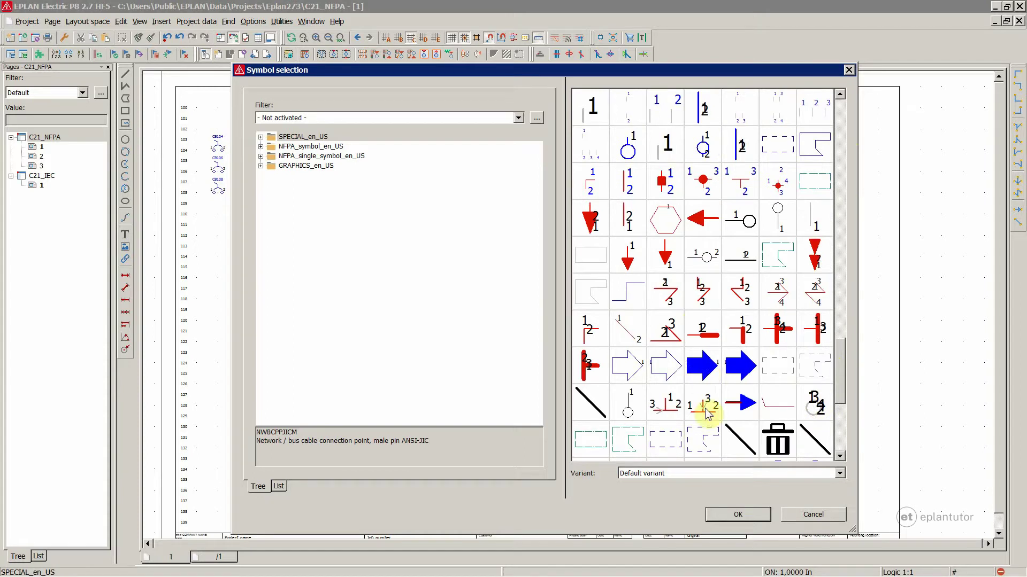
Browse the SCSS structure segment and PID4, PID43 and PID45 PCT loop symbols.
left_click(601, 443)
left_click_drag(843, 355, 838, 409)
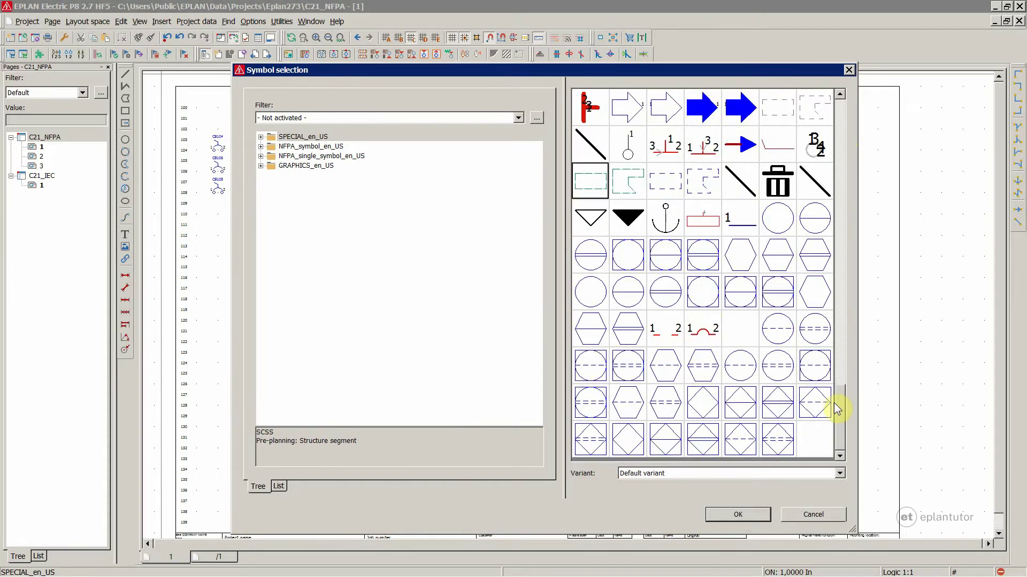
left_click(660, 267)
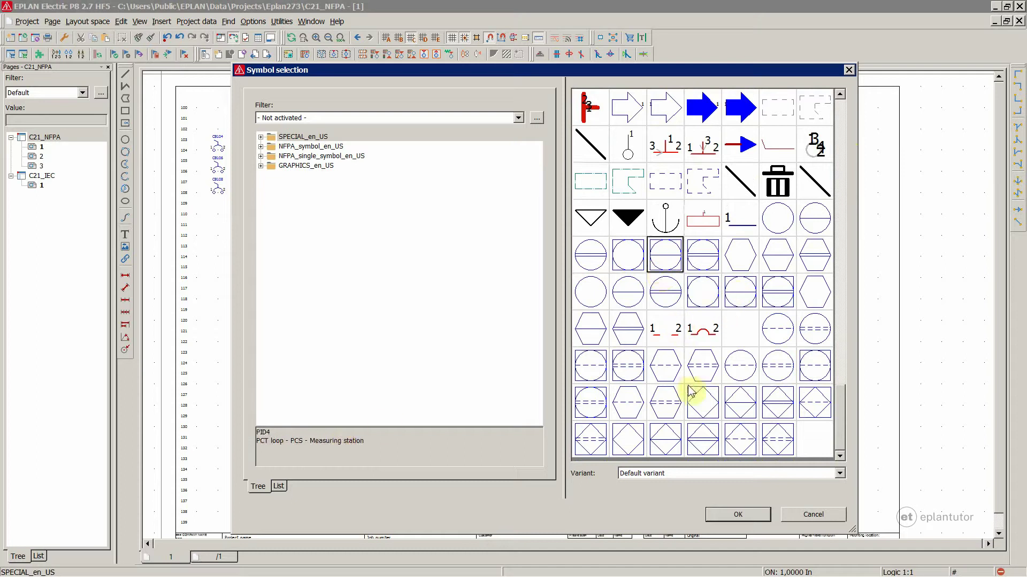
left_click(719, 394)
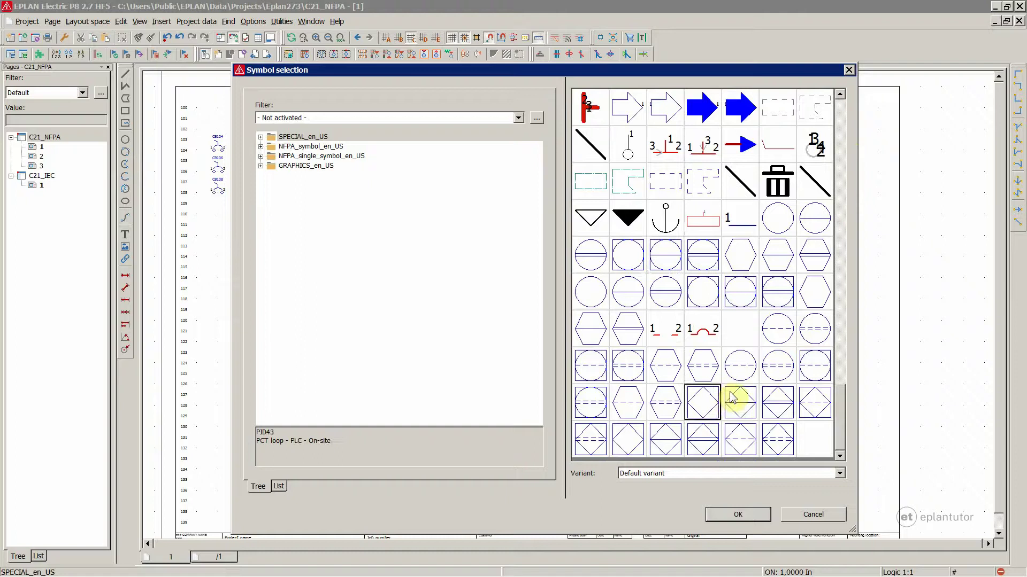
left_click(730, 396)
left_click(778, 397)
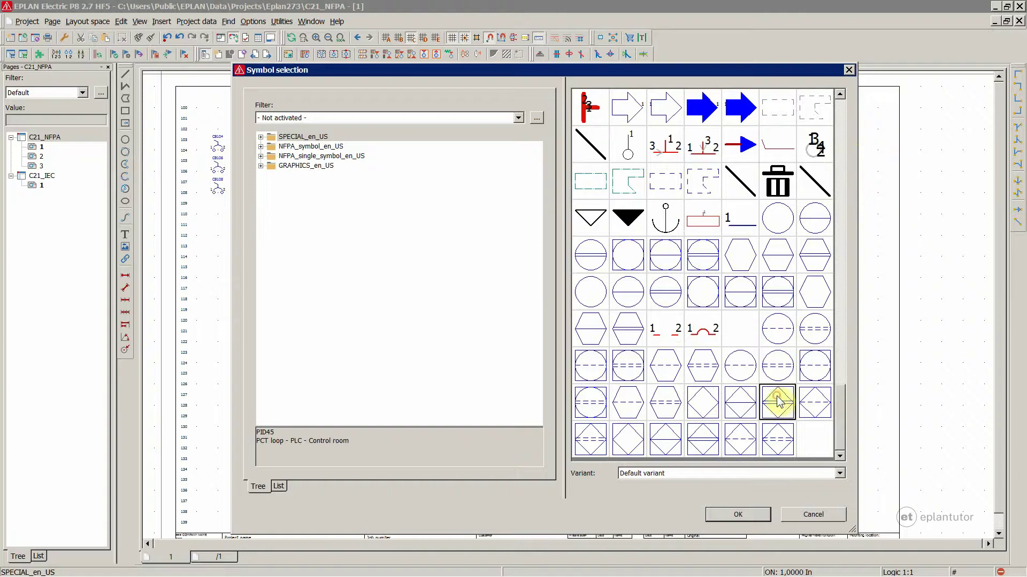
left_click(295, 138)
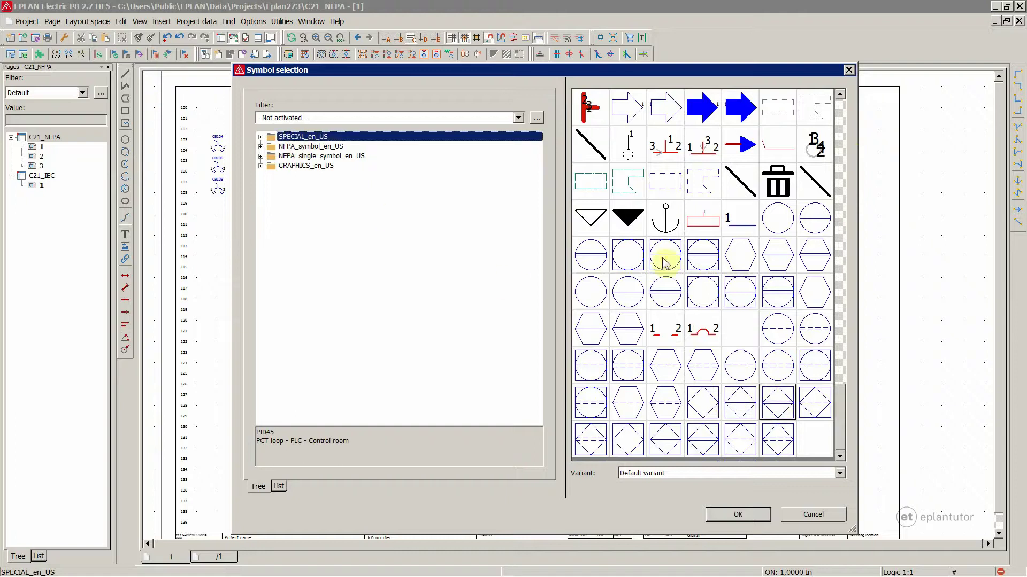
Expand NFPA_symbol_en_US > Electrical engineering and browse subcategories to Converter, transformer, and rectifier (39 symbols).
left_click(309, 147)
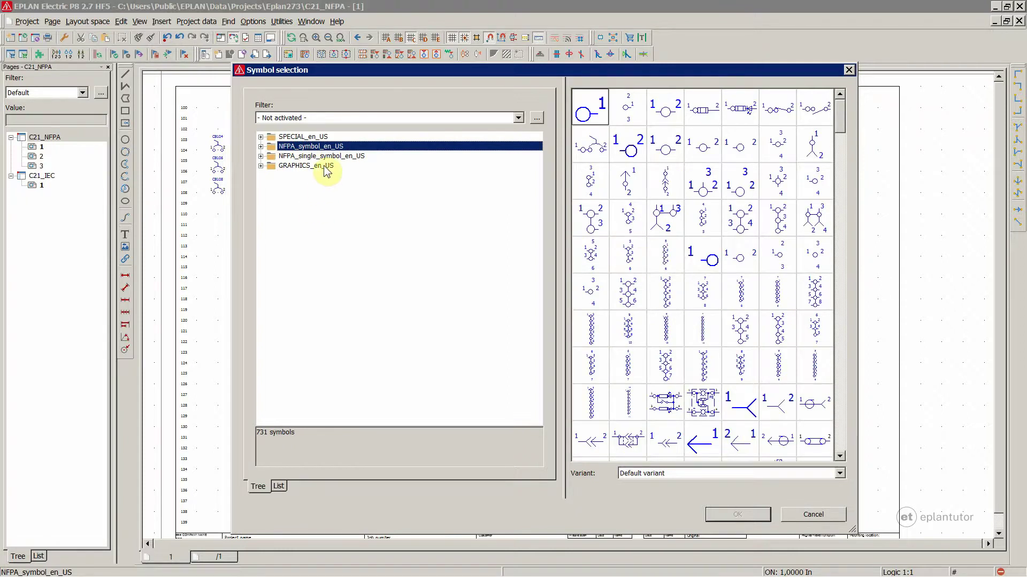
double_click(314, 148)
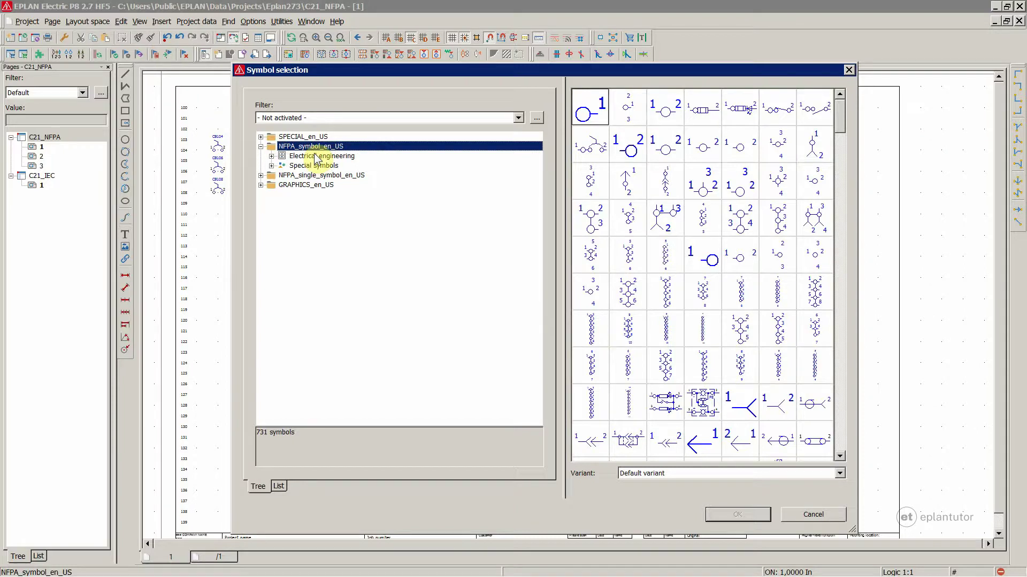
double_click(316, 156)
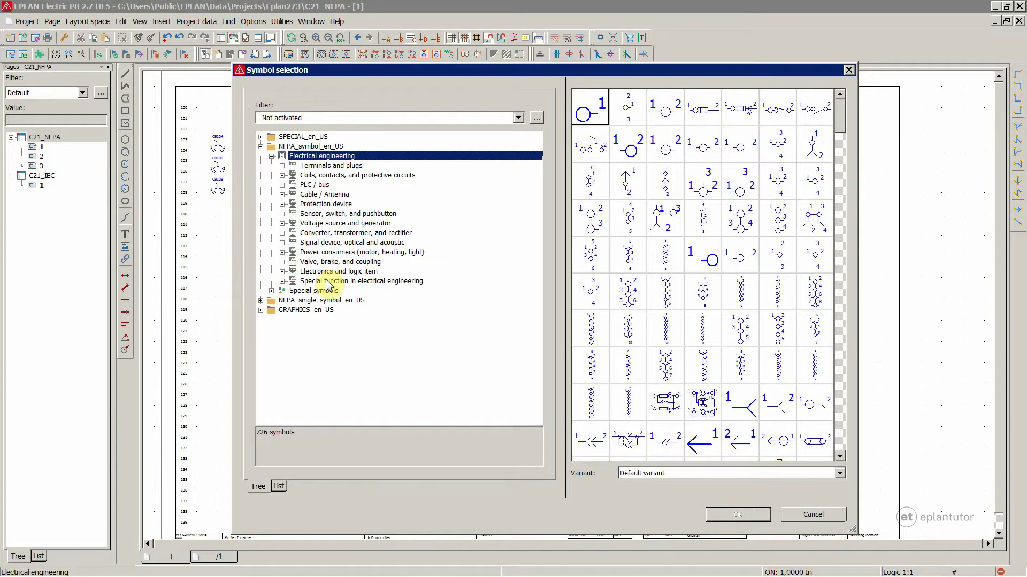
left_click(331, 166)
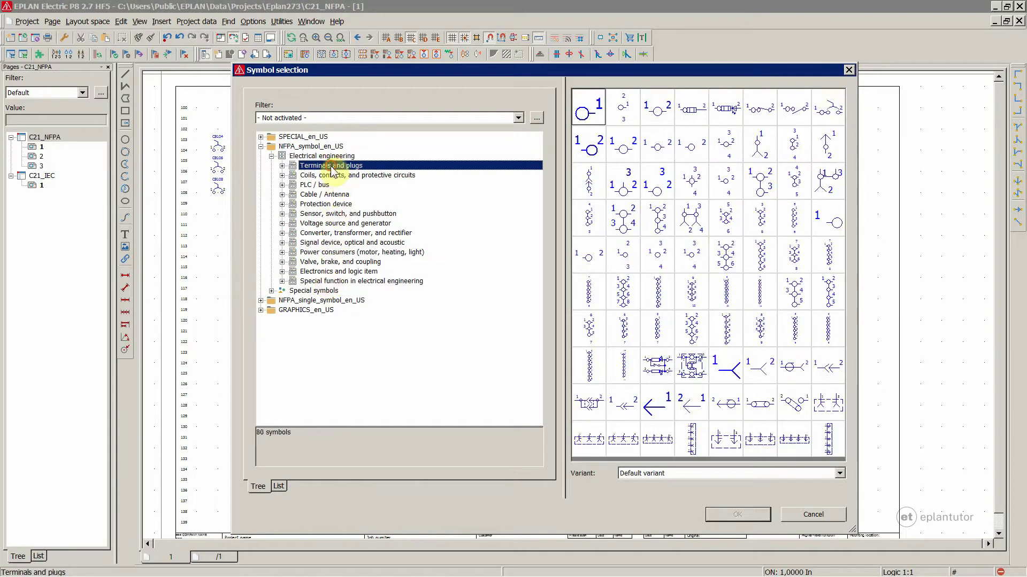
key("Down")
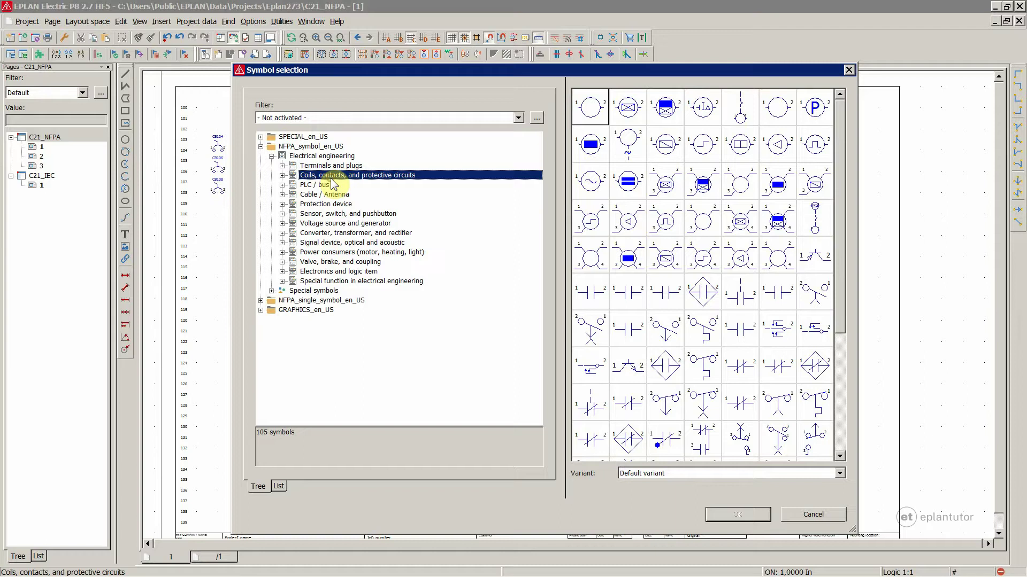
key("Down")
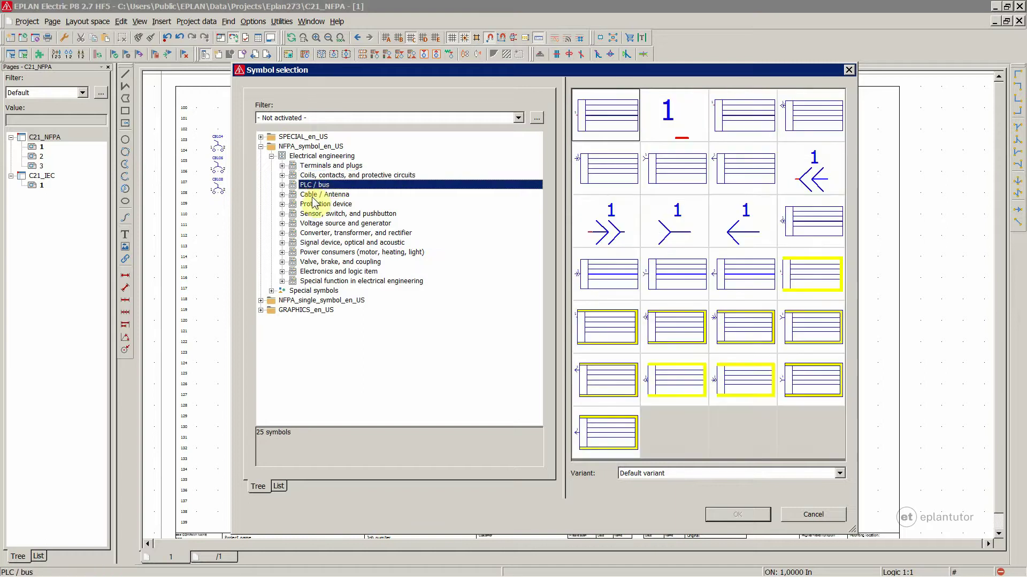
left_click(314, 206)
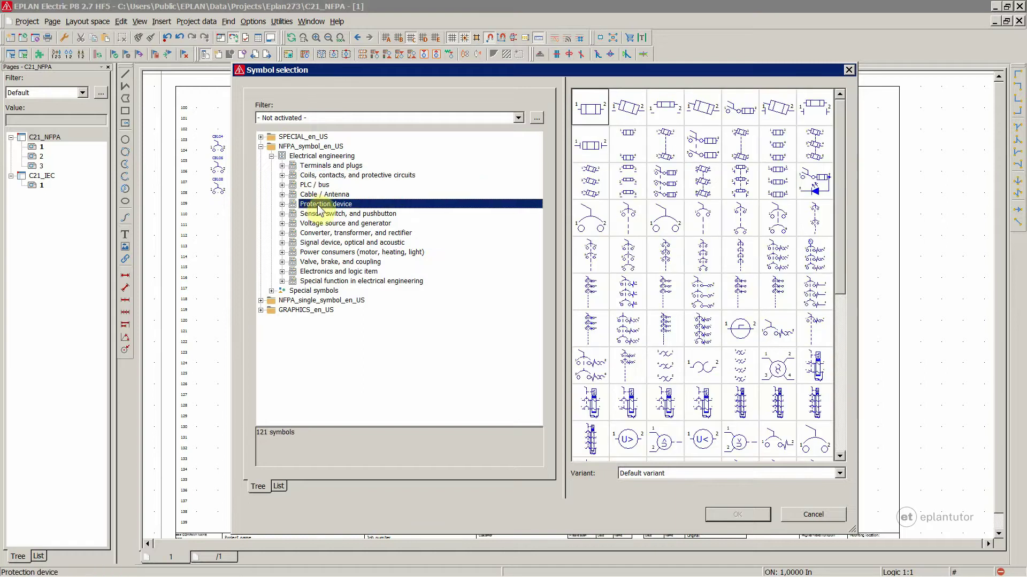
left_click(327, 272)
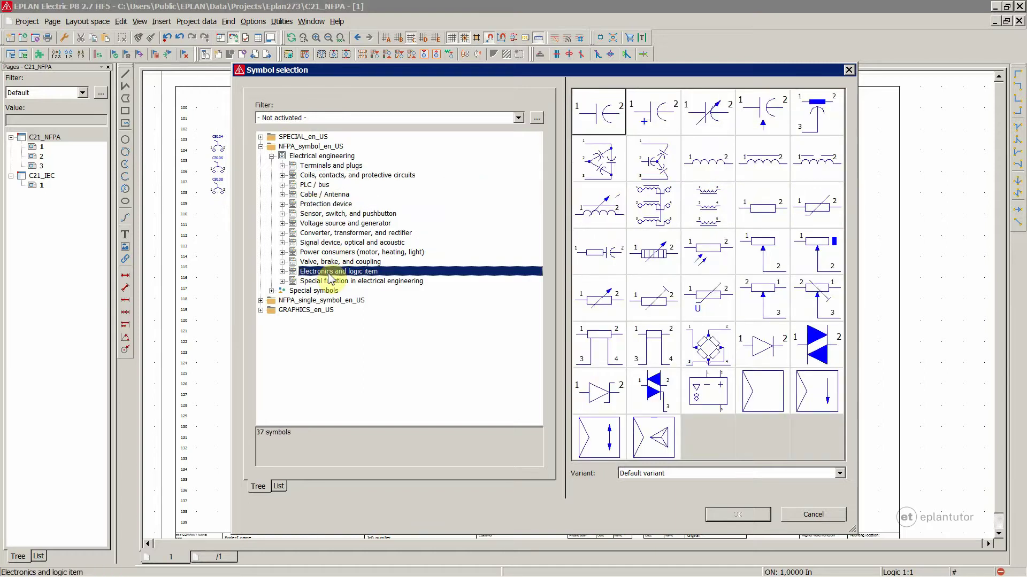
left_click(327, 233)
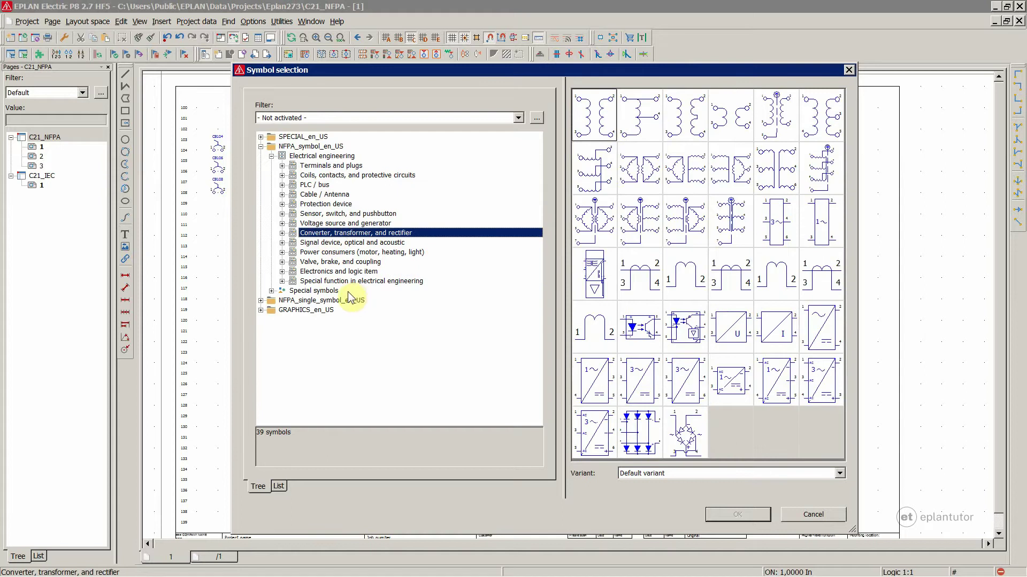
Switch to the symbol list and widen columns to reveal full library names and the Multi-line representation.
left_click(279, 483)
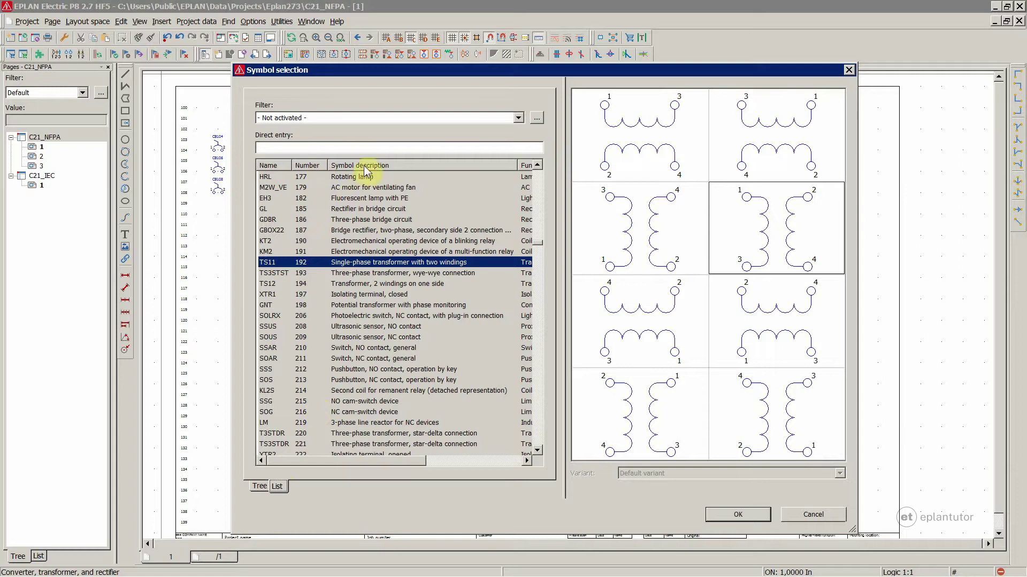
left_click_drag(348, 461, 460, 462)
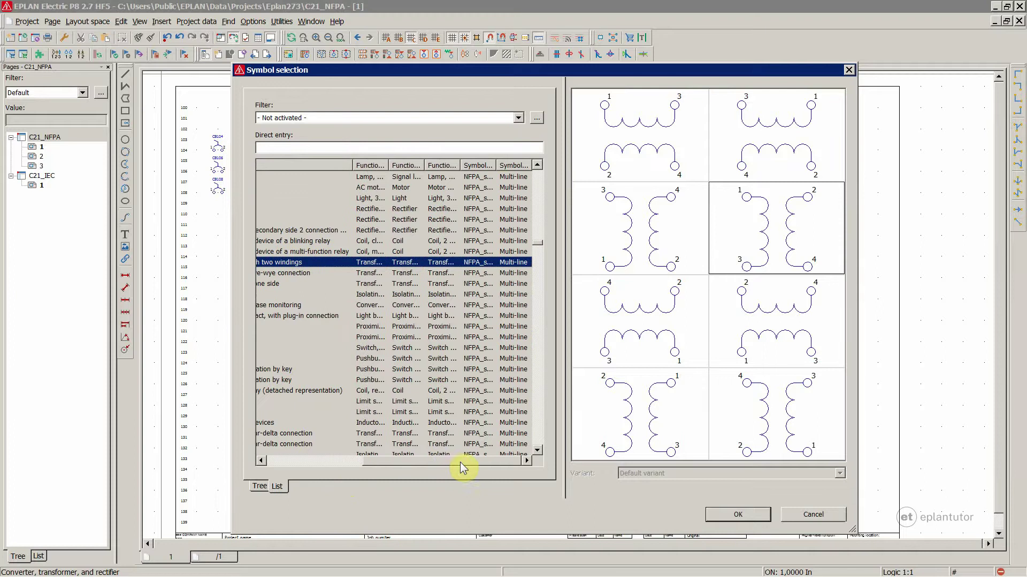
double_click(496, 165)
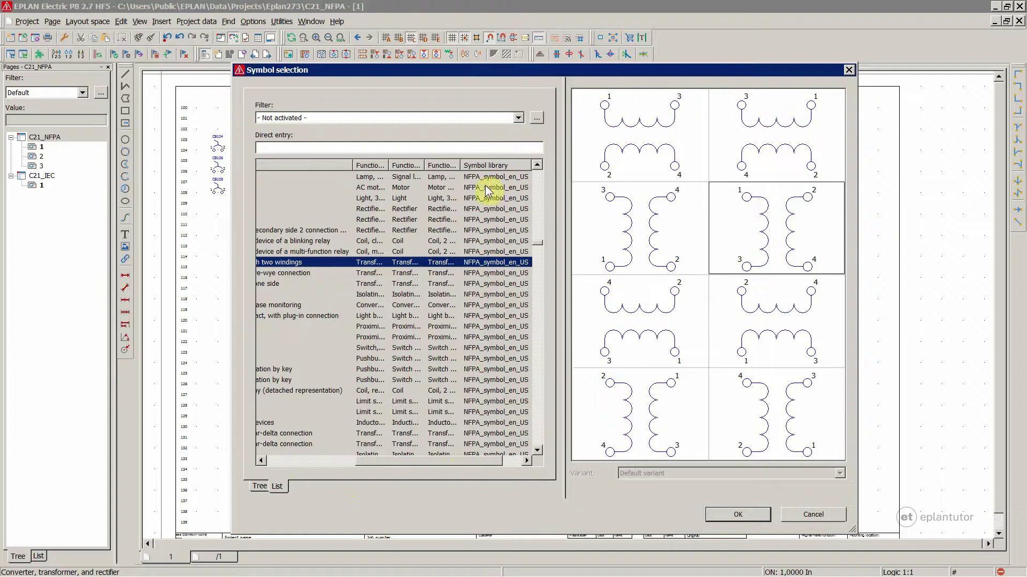
left_click_drag(386, 463, 405, 463)
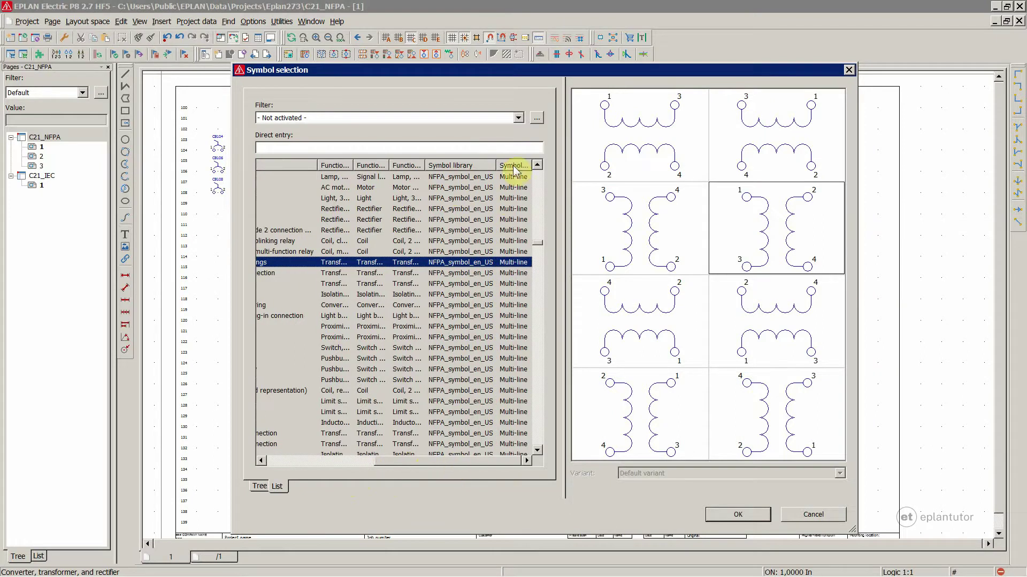
left_click_drag(528, 164, 525, 164)
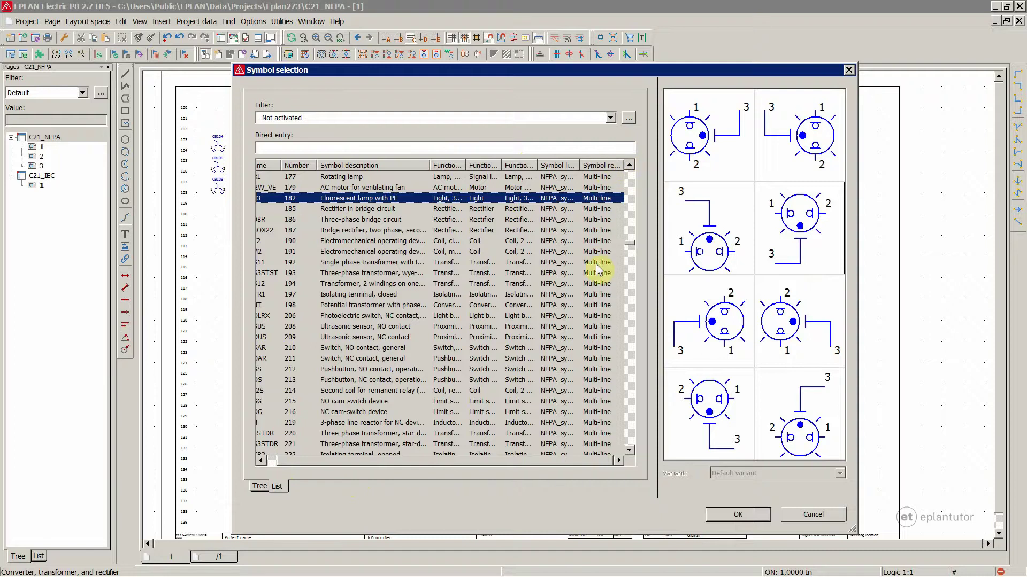
Back in the tree, expand Protection device > Safety fuse > Single safety fuse and preview F1.
mouse_move(291, 575)
left_click(260, 486)
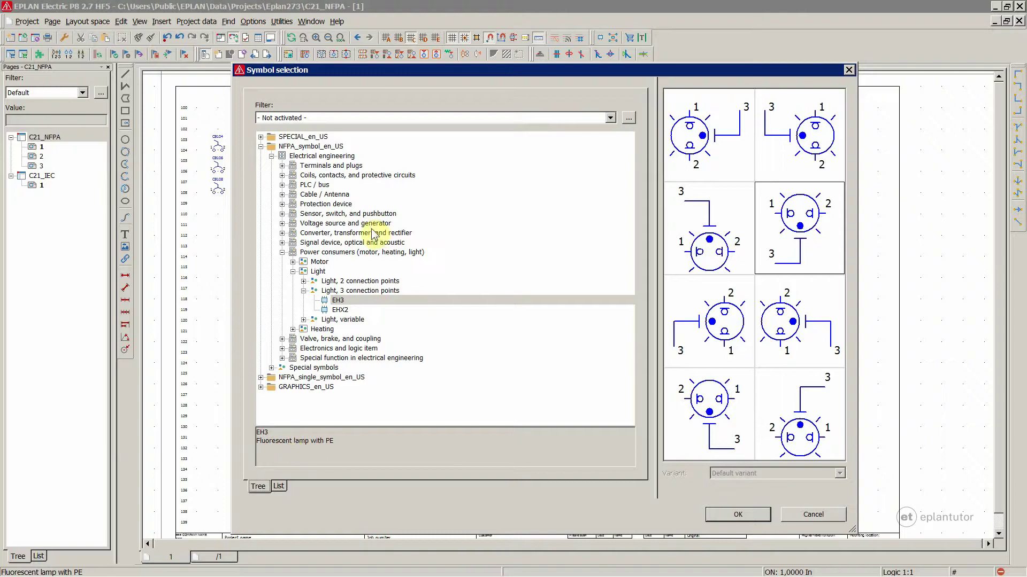
left_click(327, 208)
double_click(328, 206)
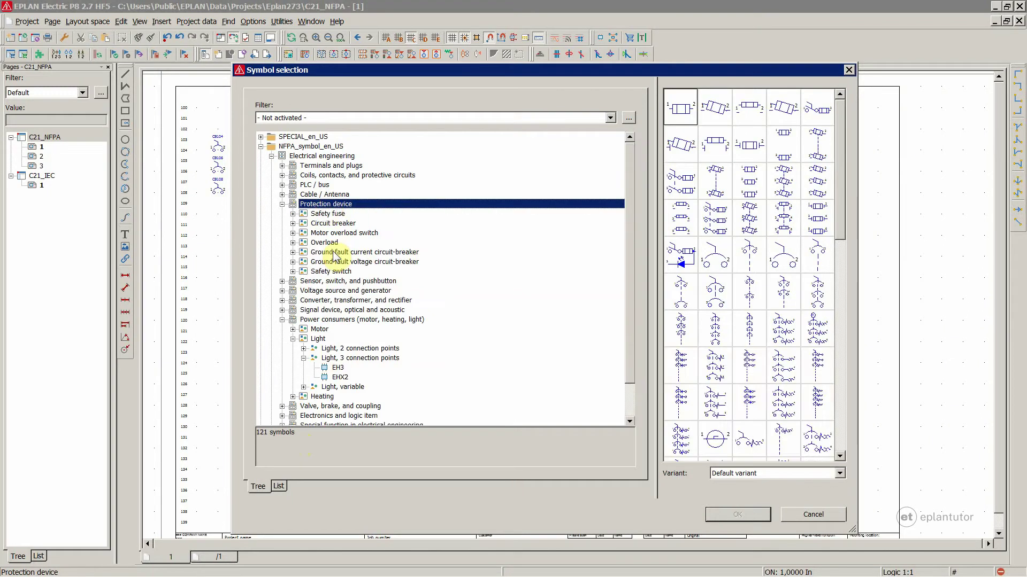
left_click(330, 215)
double_click(331, 215)
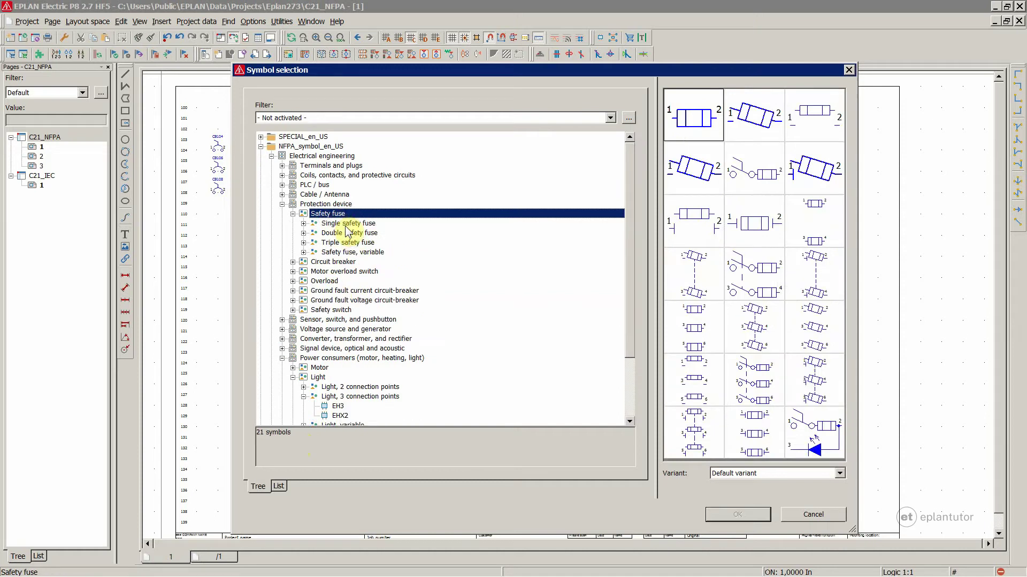
double_click(343, 224)
left_click(336, 233)
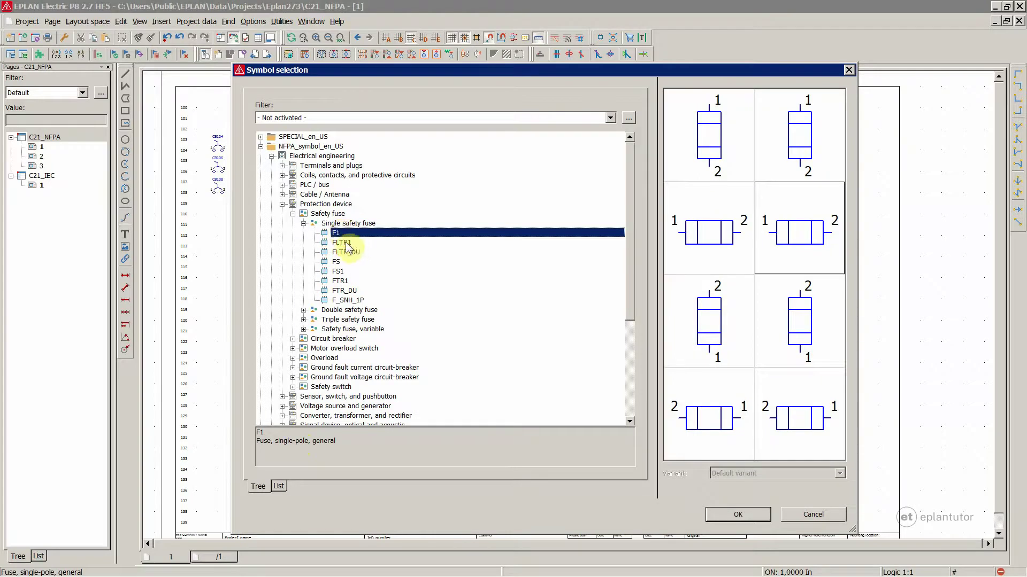
Compare the F1 and FLTR1 fuse previews, then preview the double-break FLTR_DU disconnector.
left_click(345, 242)
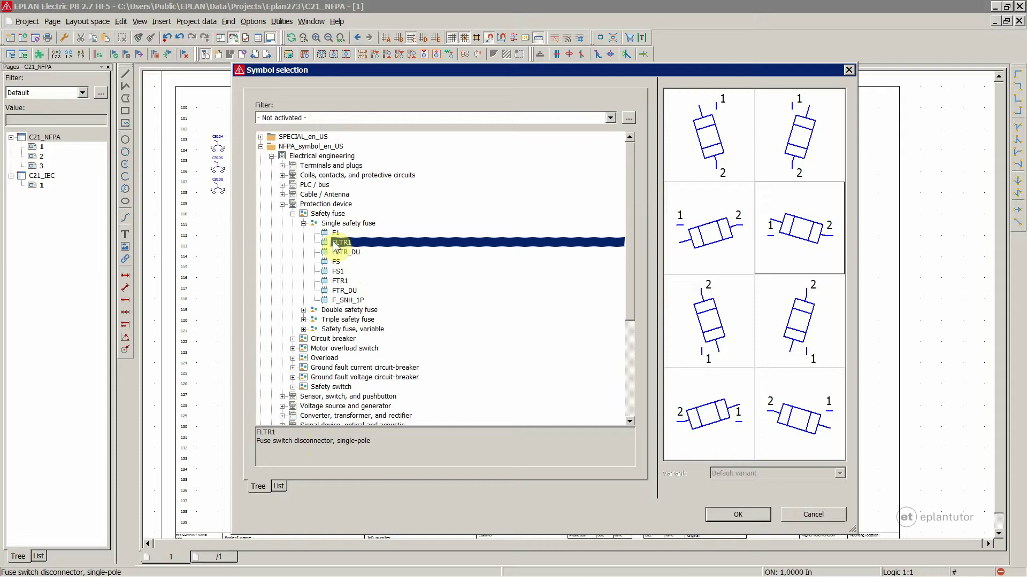
left_click(336, 233)
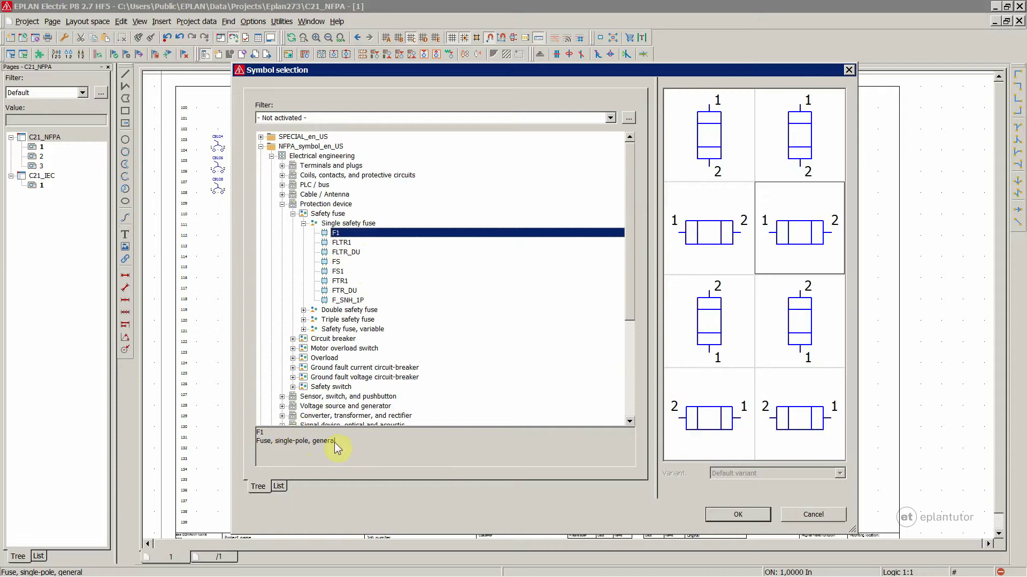
left_click(342, 242)
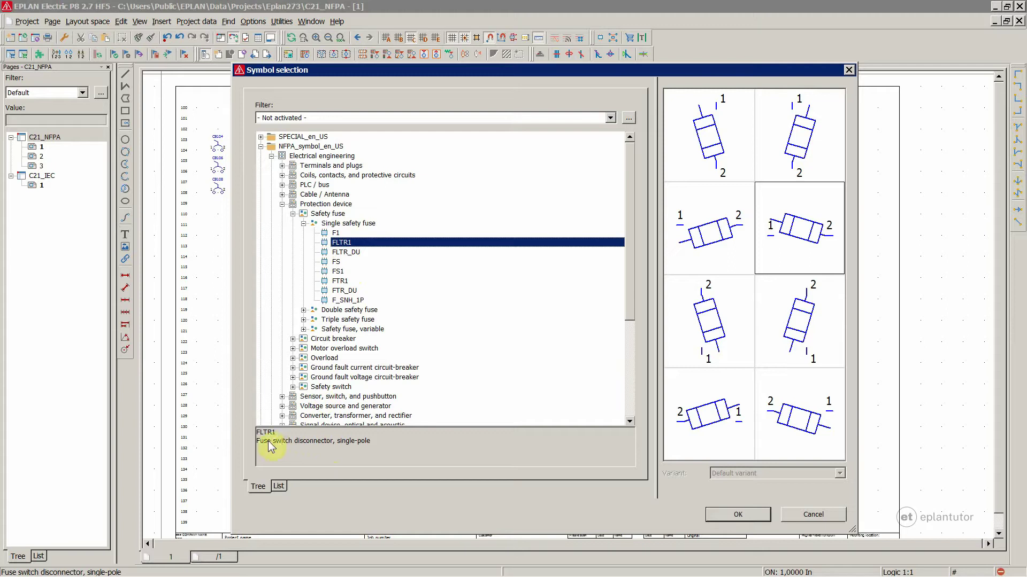
left_click(347, 252)
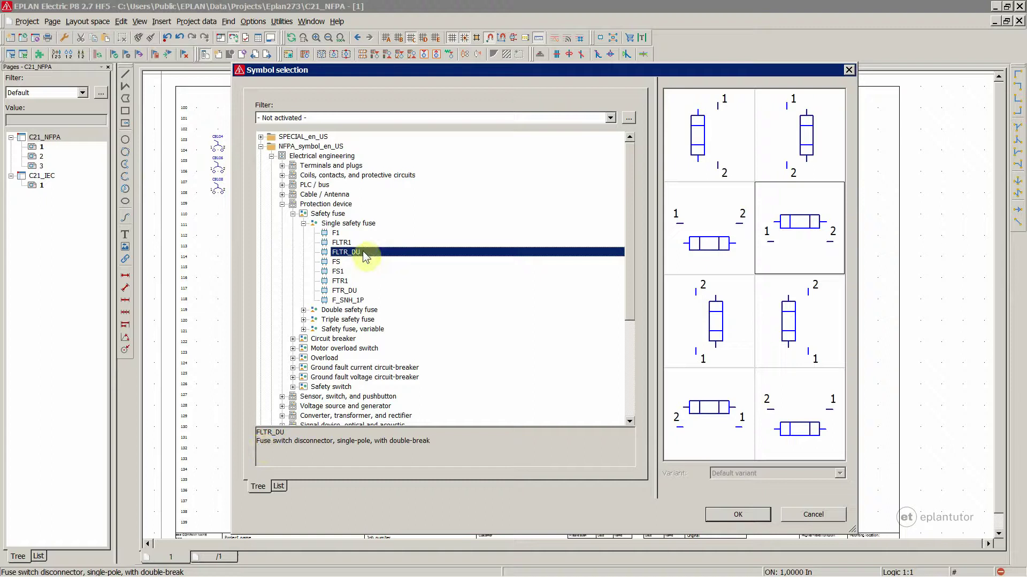
Reselect FLTR1 under Safety fuse and choose its first variant, Variant A.
left_click(327, 214)
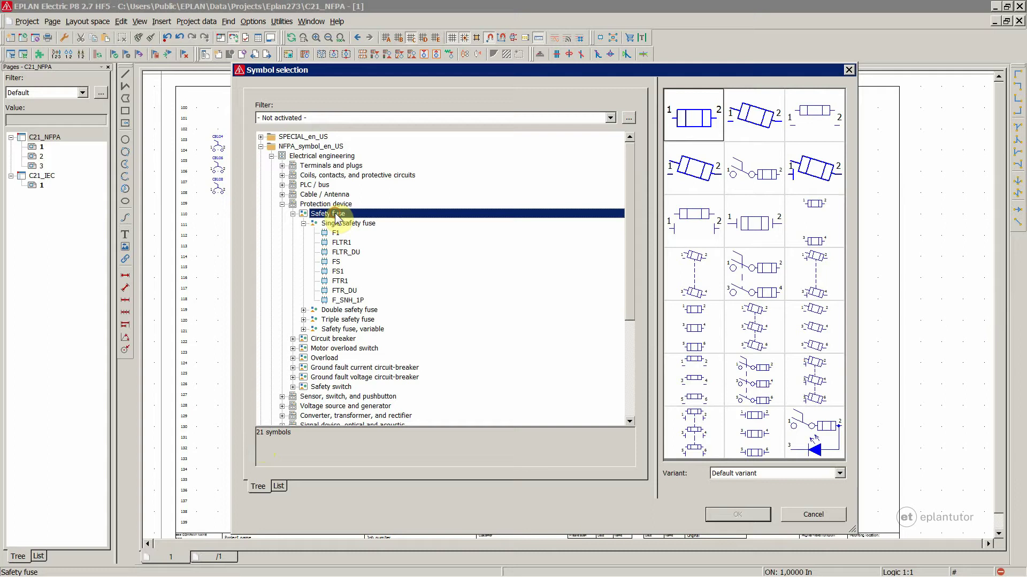
left_click(341, 243)
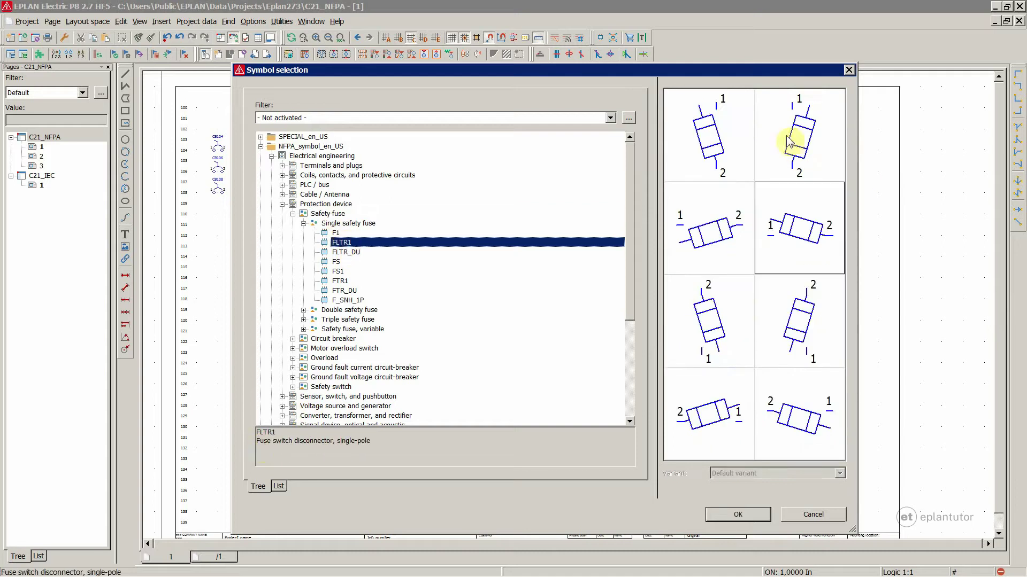
left_click(740, 134)
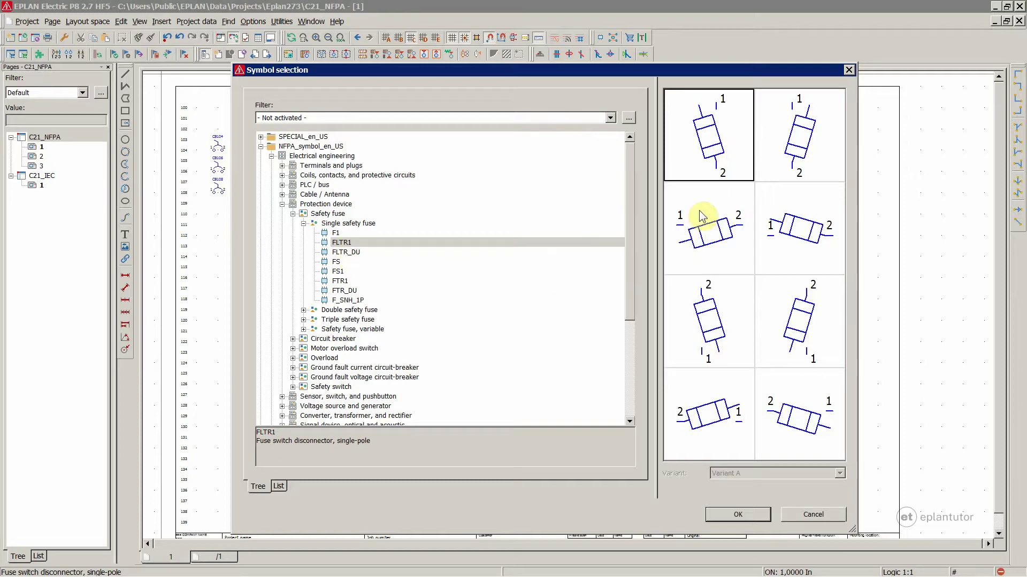
left_click(708, 149)
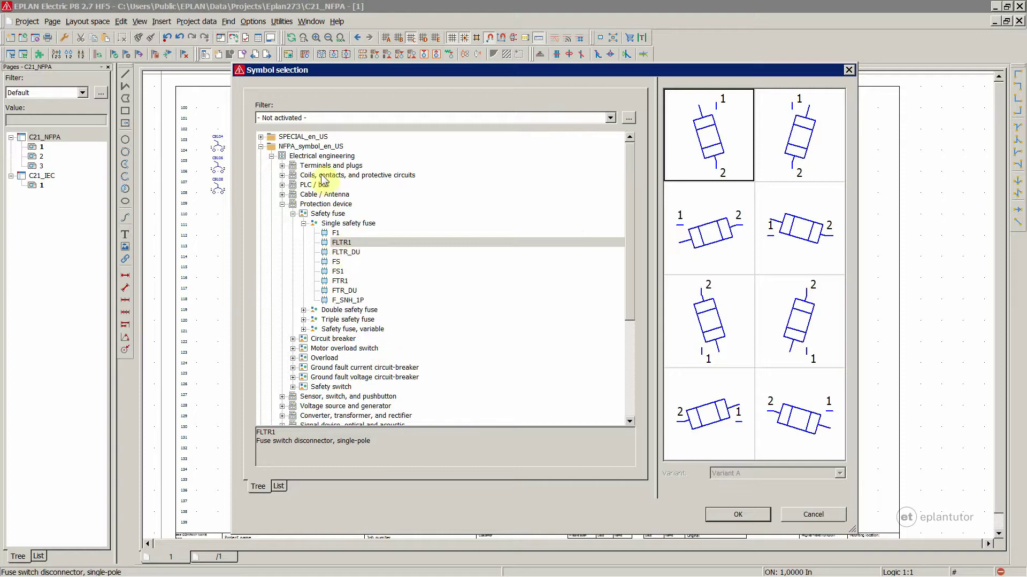
Expand NFPA_single_symbol_en_US down to Protection device > Safety fuse > Single safety fuse and preview FLTR1.
left_click_drag(628, 224, 598, 342)
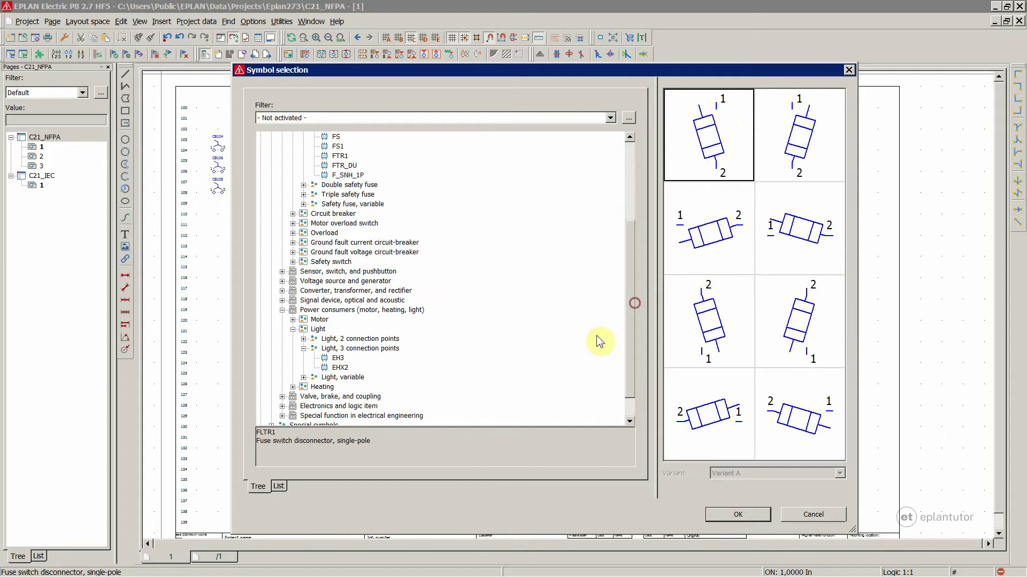
scroll(631, 354, "down", 1)
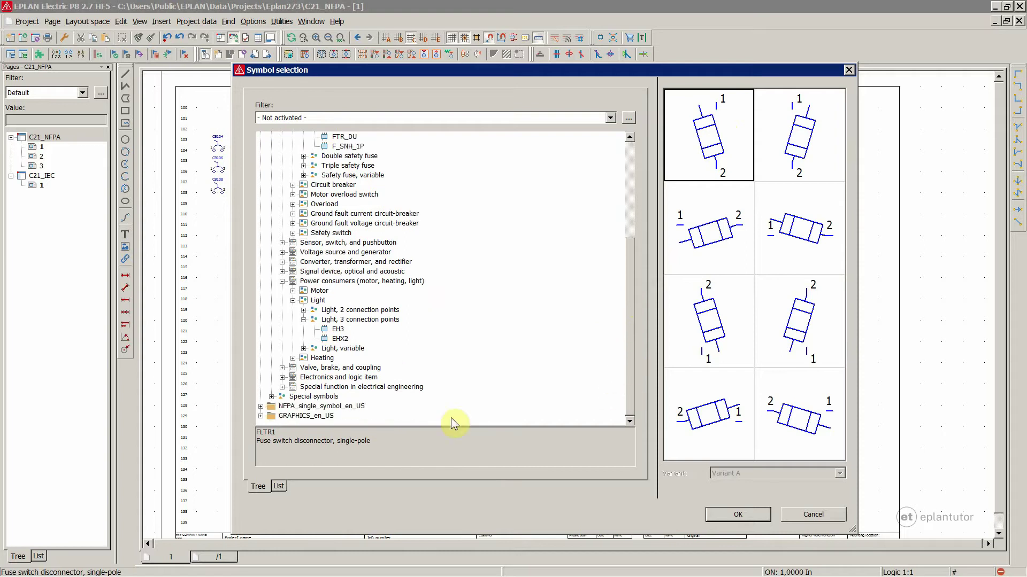
double_click(320, 406)
double_click(329, 415)
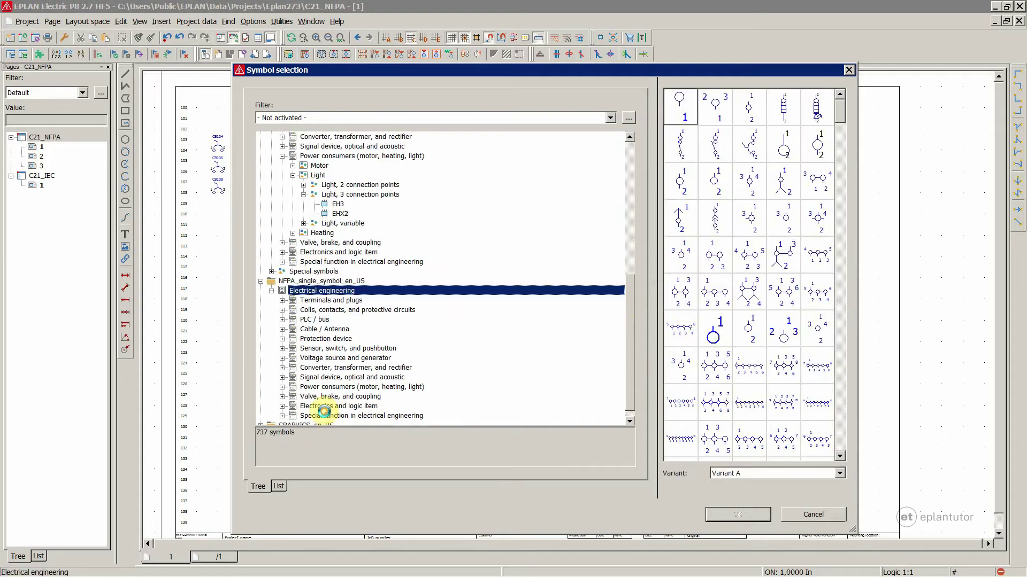
double_click(325, 338)
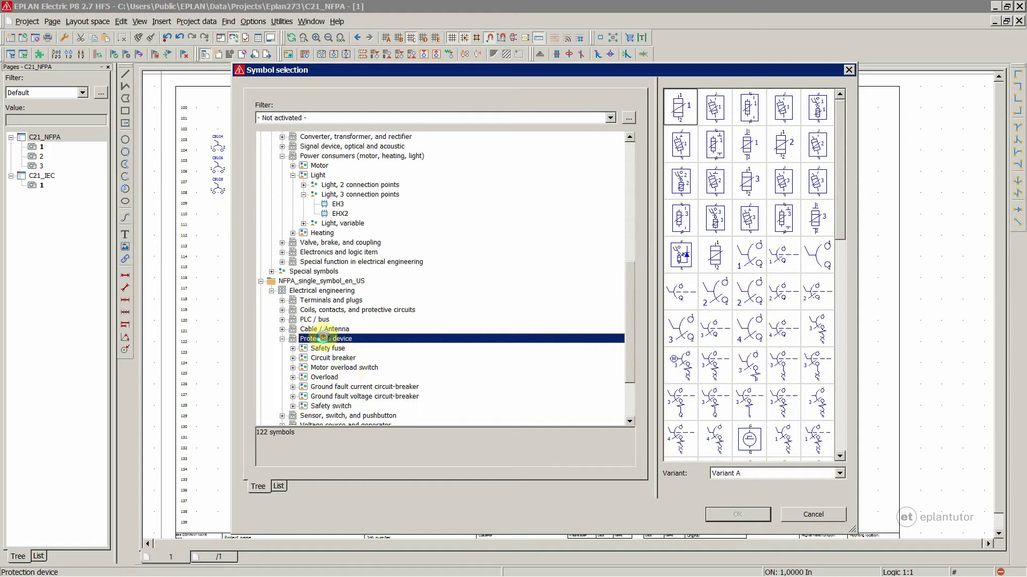
double_click(336, 348)
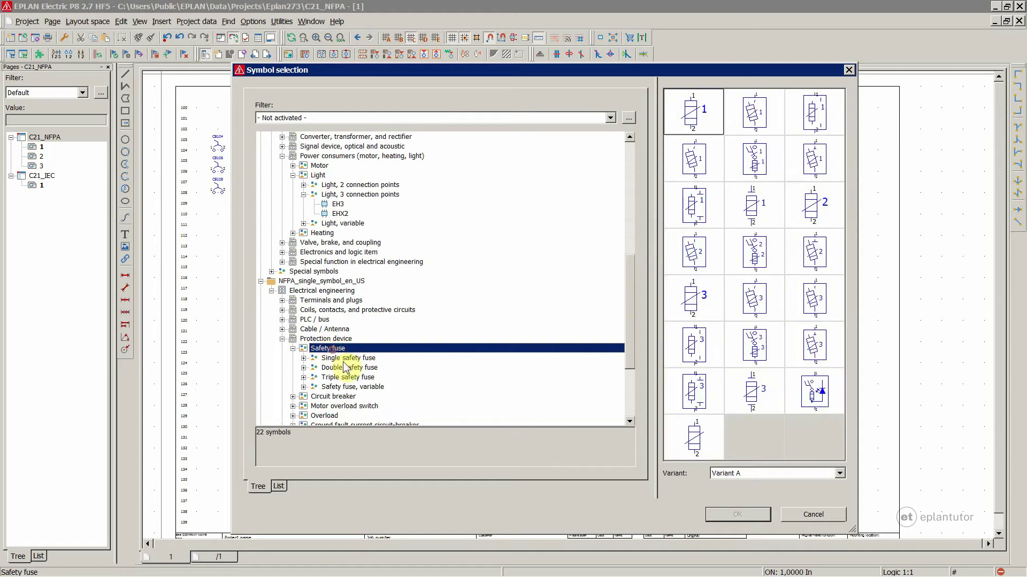
double_click(341, 359)
left_click(341, 357)
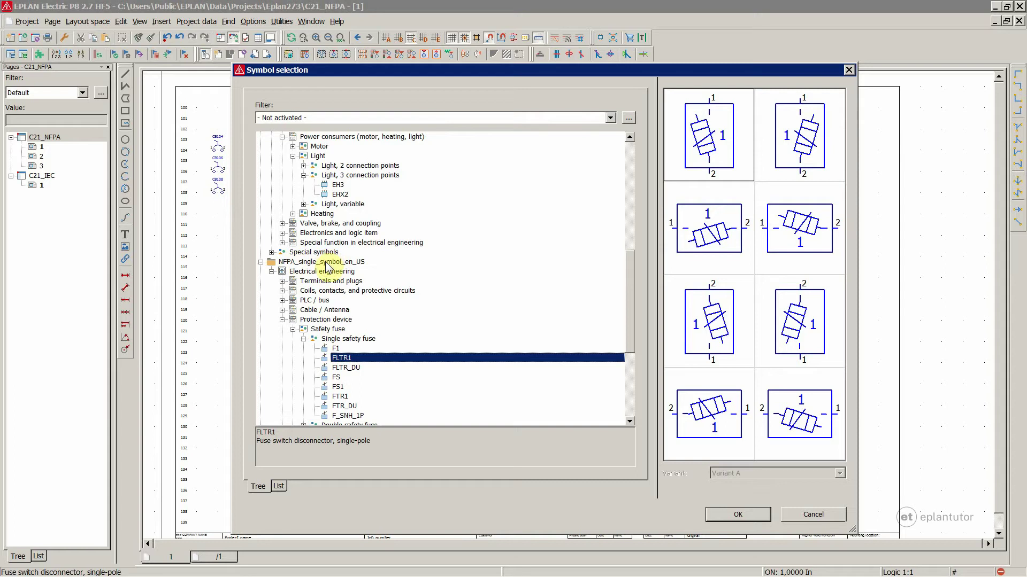
left_click_drag(629, 299, 631, 197)
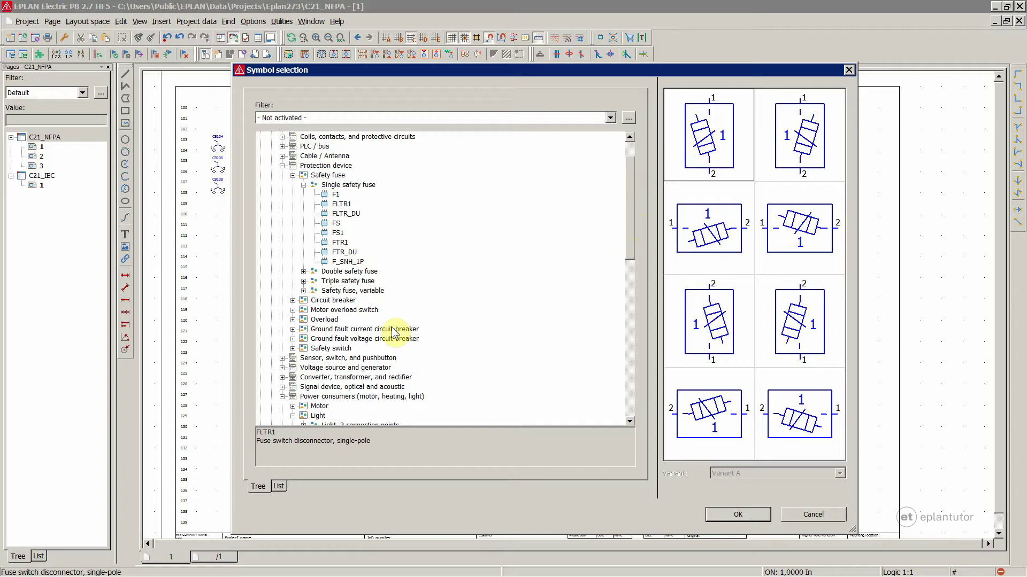
Cancel the Symbol selection dialog without inserting anything, then pick the Black box toolbar tool.
left_click(812, 514)
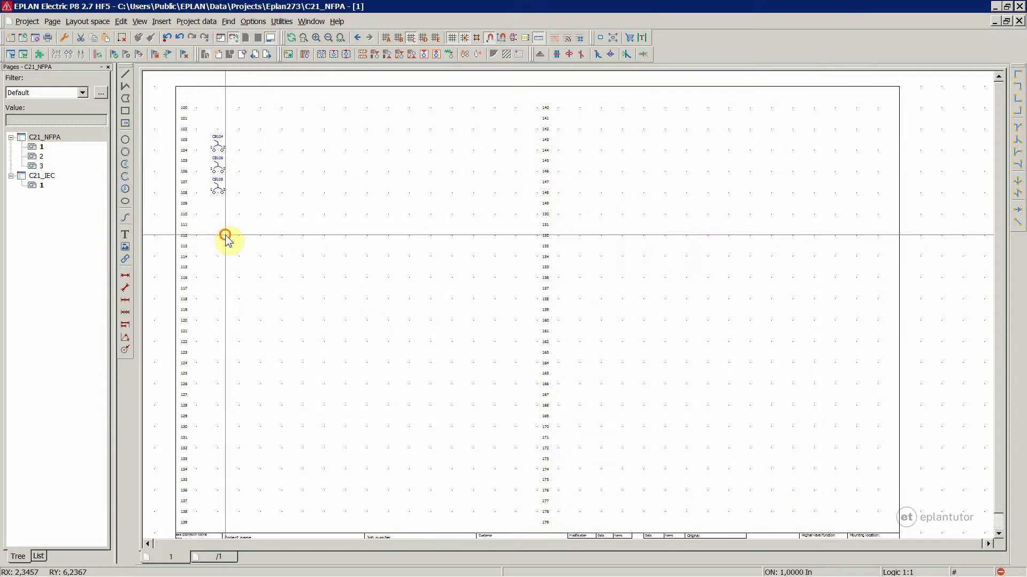
left_click(97, 54)
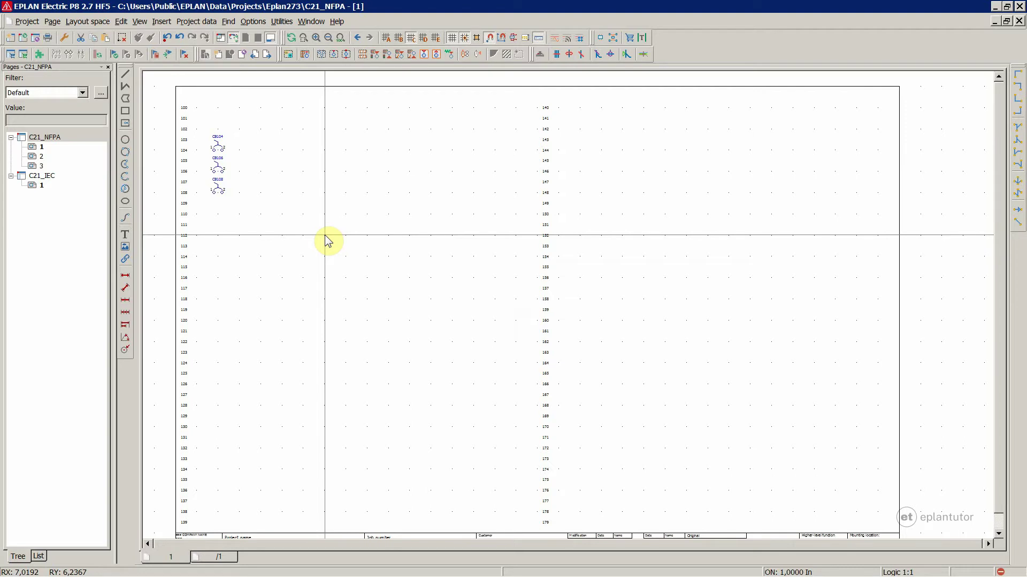
left_click(321, 54)
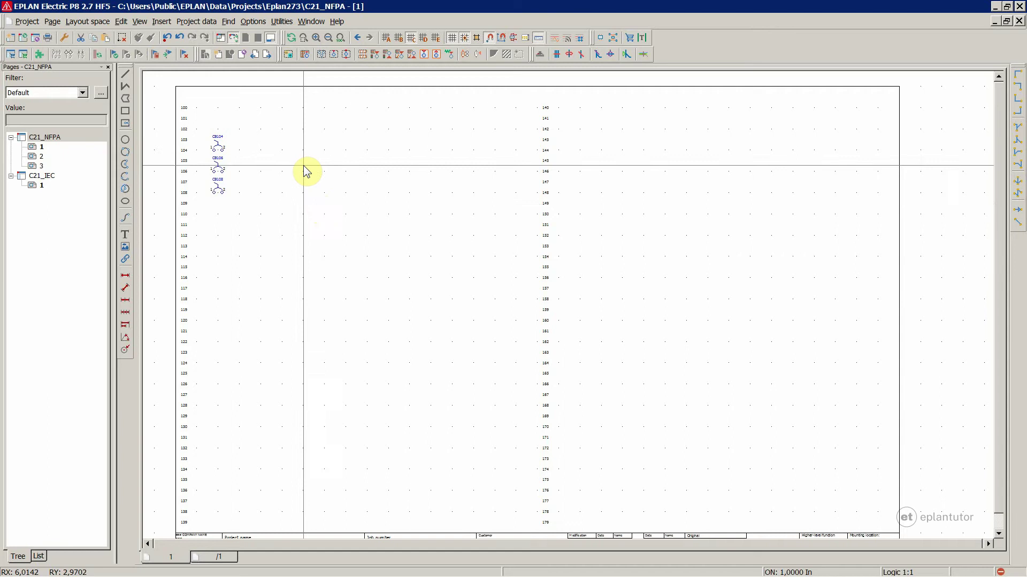
Show the Utilities > Master data > Symbol submenu with its New, Open, Import and Export commands.
left_click(283, 21)
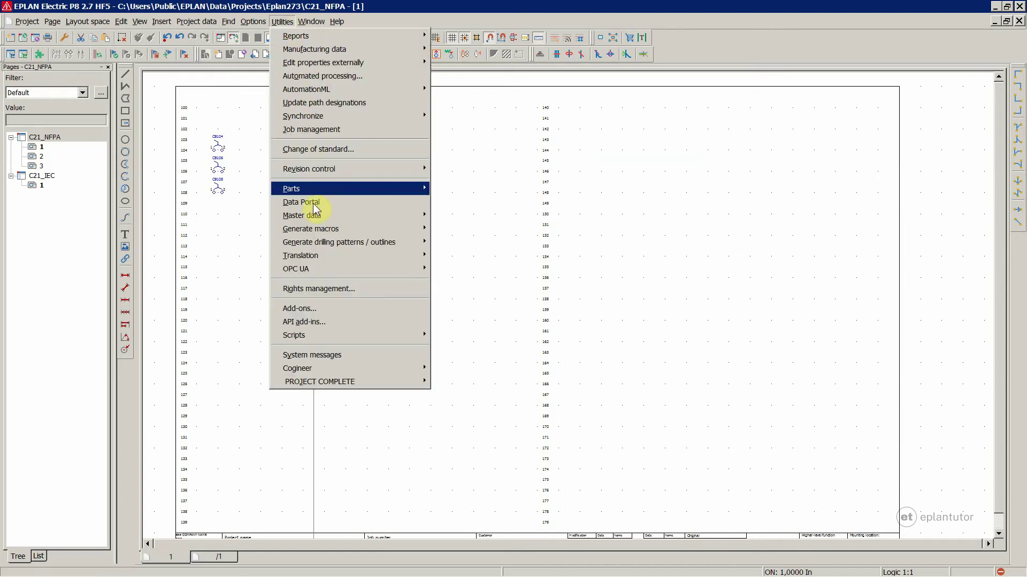
mouse_move(313, 214)
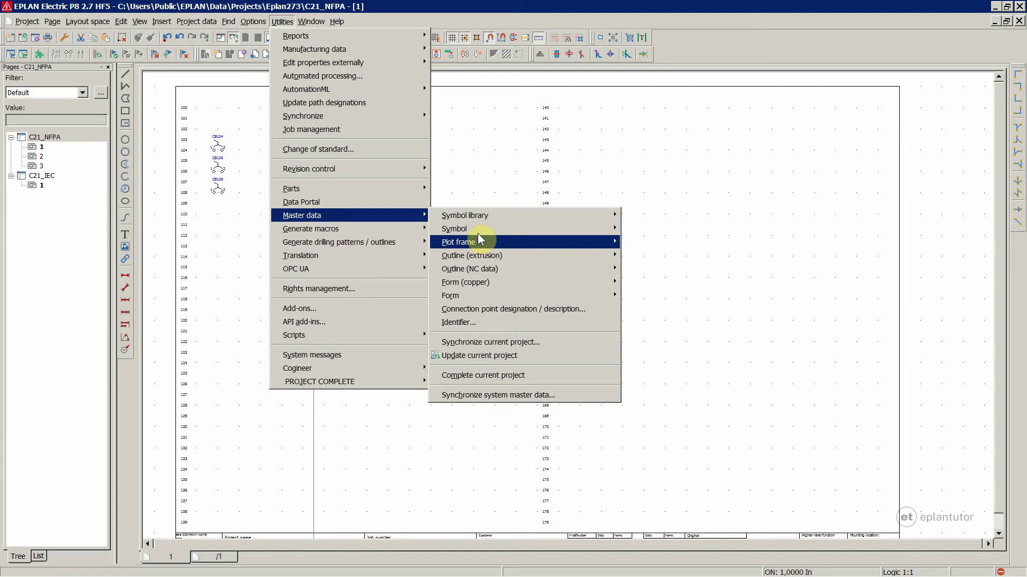
mouse_move(479, 227)
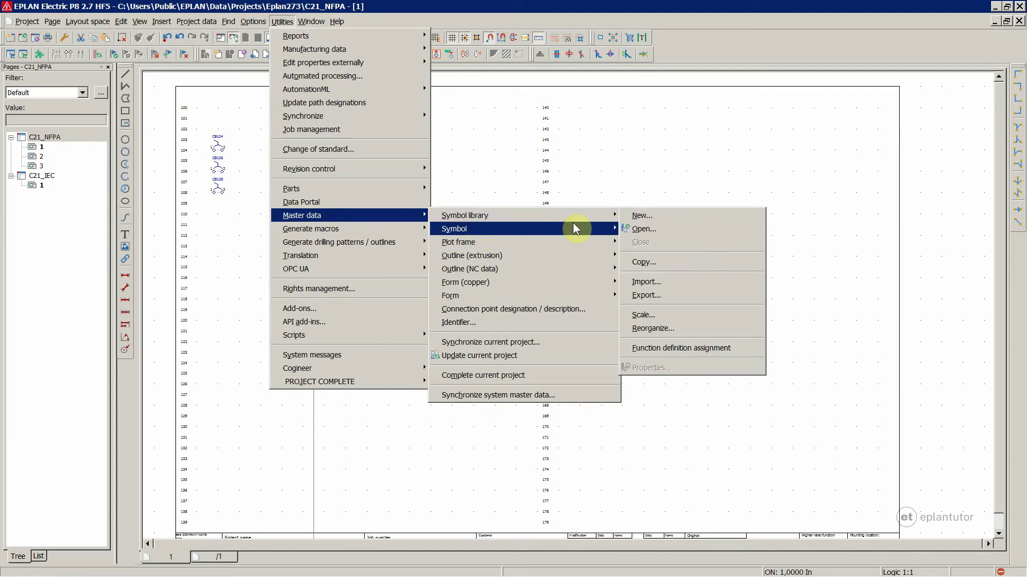
mouse_move(573, 216)
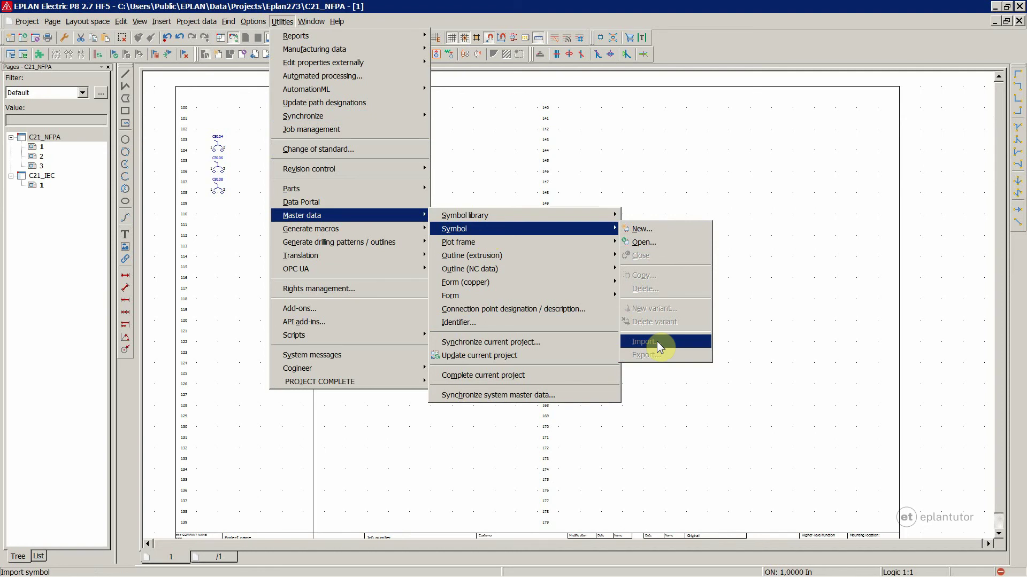
Dismiss the Utilities menu chain by clicking the C21_NFPA schematic page.
left_click(483, 163)
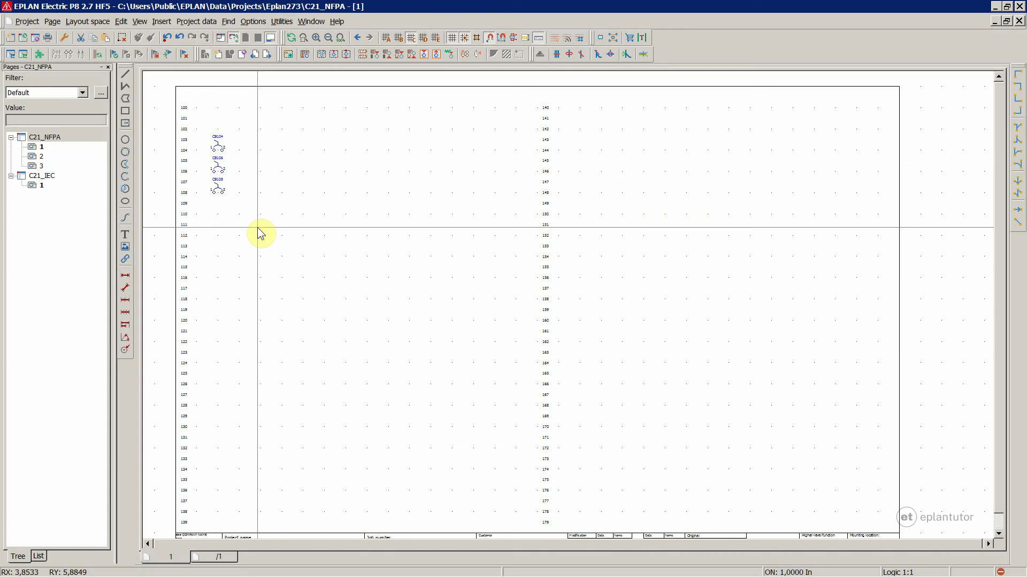